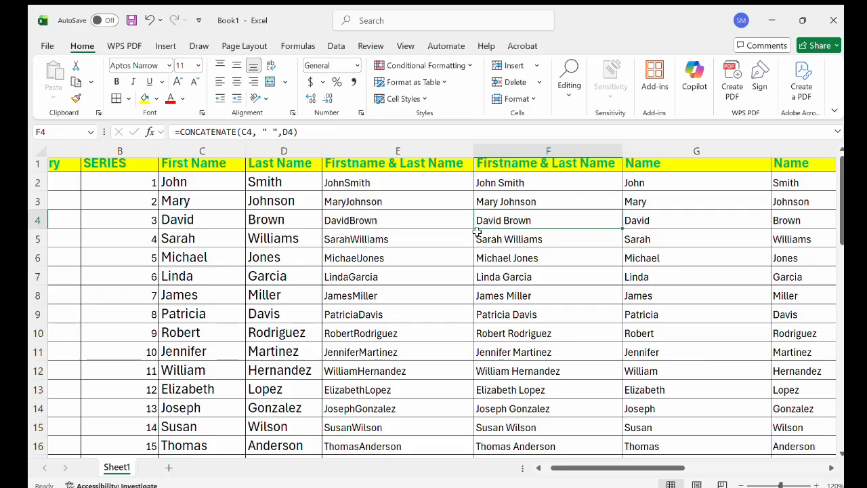
Examine the CONCATENATE formulas in E2 and F2 and the first-name and last-name cells they join
{"action": "left_click", "coordinate": [344, 185]}
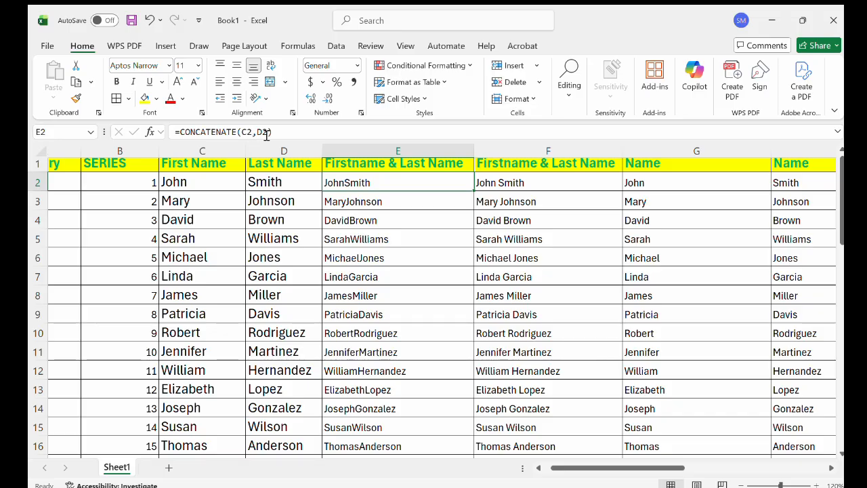
{"action": "left_click", "coordinate": [211, 179]}
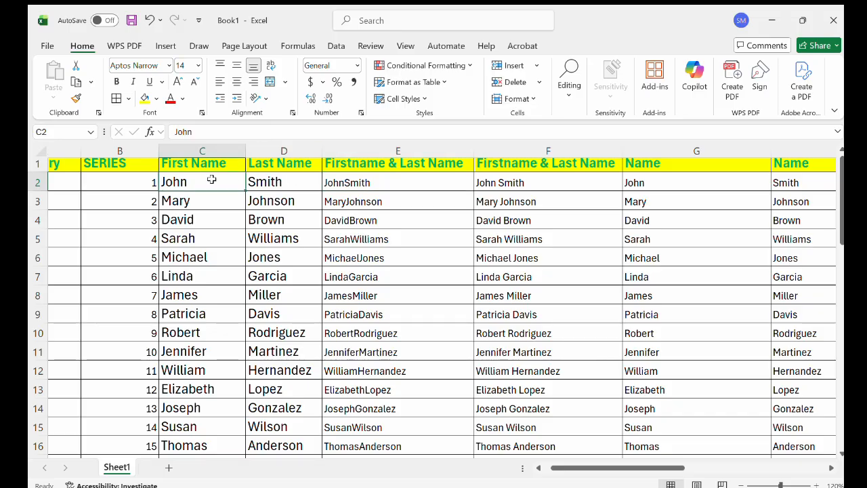
{"action": "left_click", "coordinate": [270, 181]}
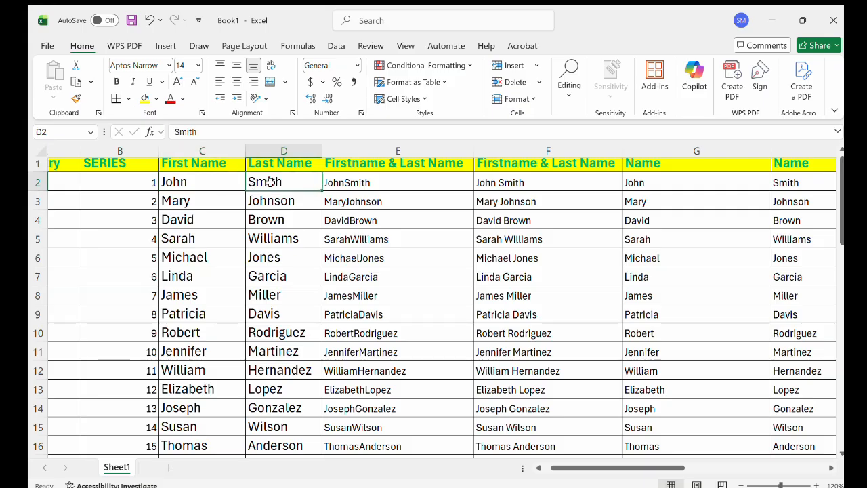
{"action": "left_click", "coordinate": [337, 184]}
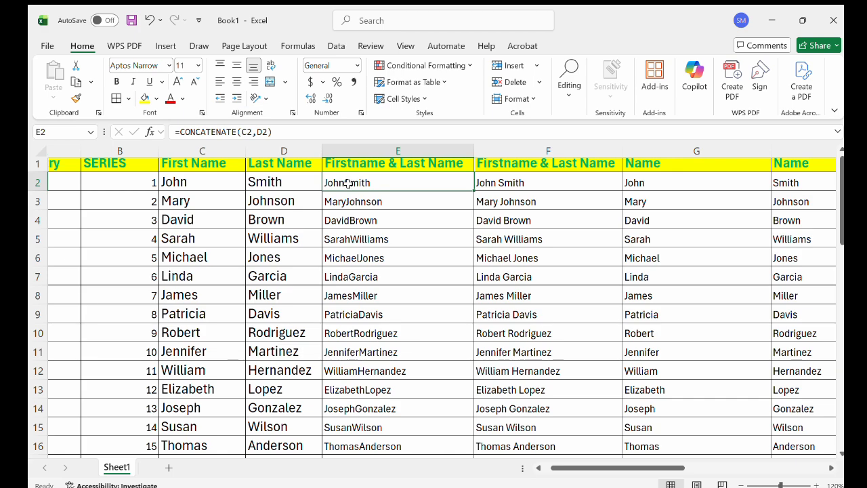
{"action": "left_click", "coordinate": [489, 181]}
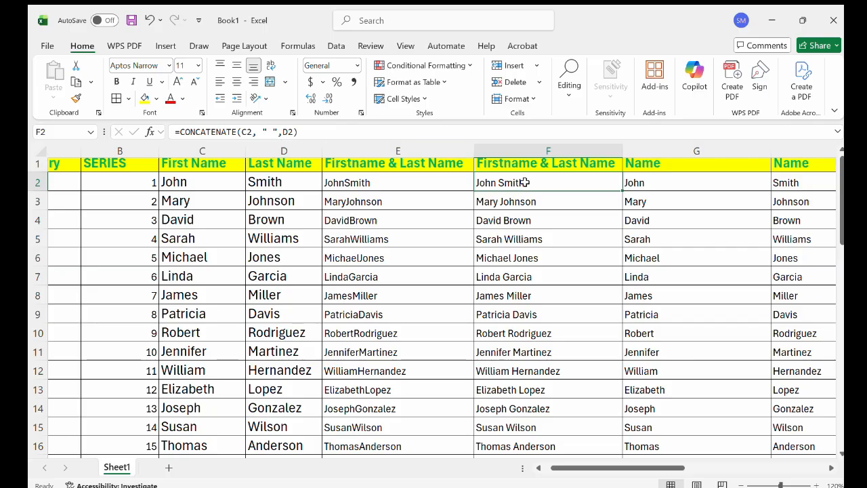
Examine how TEXTBEFORE in G2 and TEXTAFTER in H2 split the full name in F2 at the space
{"action": "scroll", "coordinate": [524, 182], "scroll_direction": "right", "scroll_amount": 1}
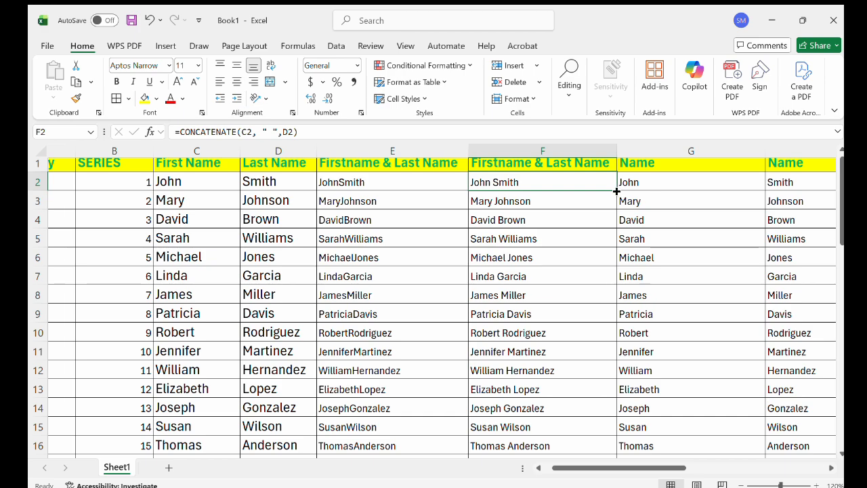
{"action": "scroll", "coordinate": [616, 192], "scroll_direction": "right", "scroll_amount": 1}
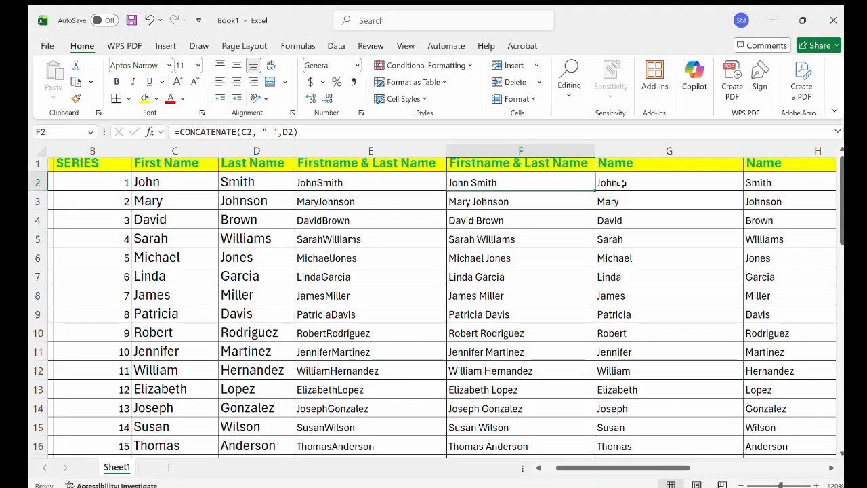
{"action": "left_click", "coordinate": [621, 183]}
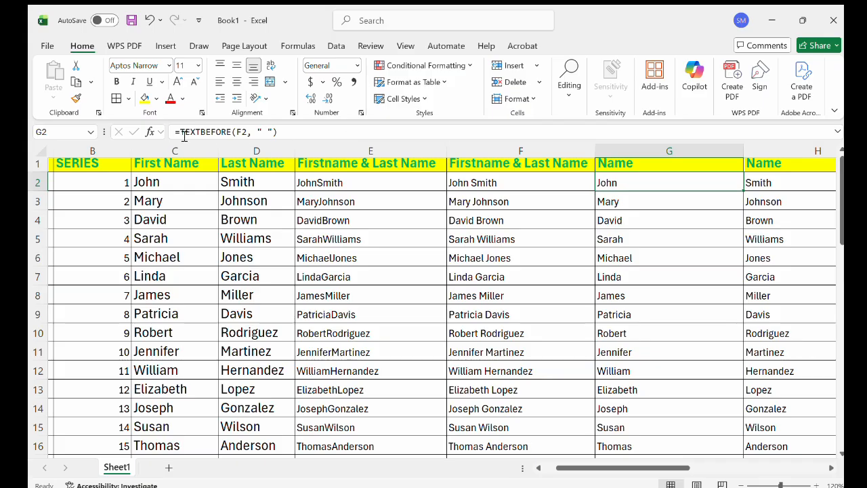
{"action": "left_click", "coordinate": [467, 183]}
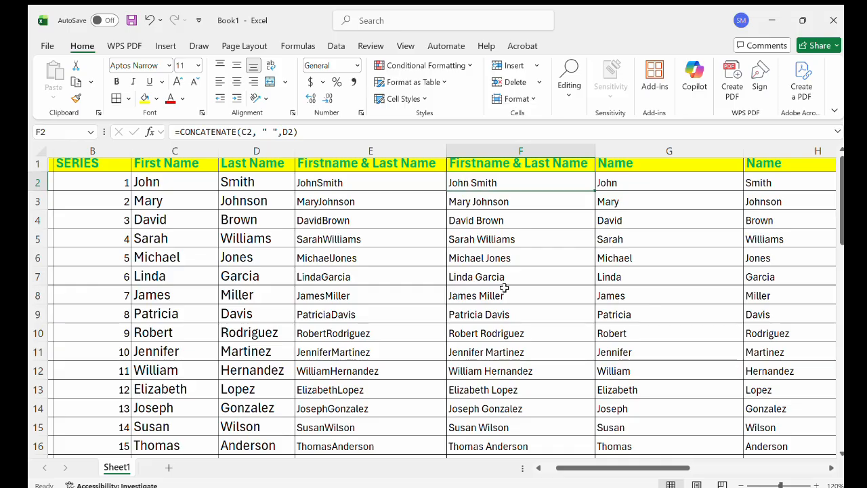
{"action": "left_click", "coordinate": [632, 195]}
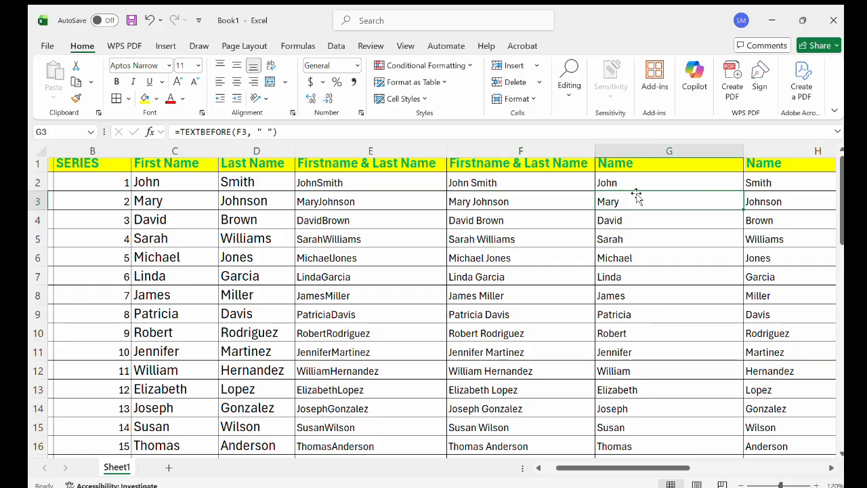
{"action": "left_click", "coordinate": [625, 182]}
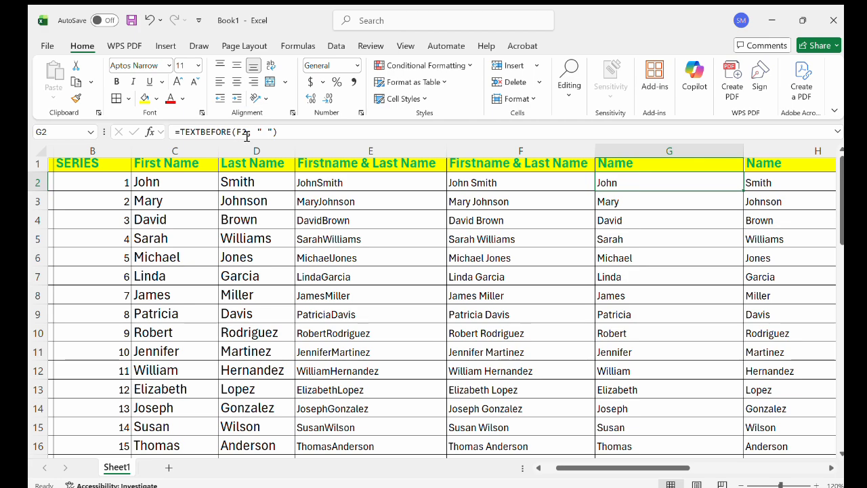
{"action": "left_click", "coordinate": [494, 181]}
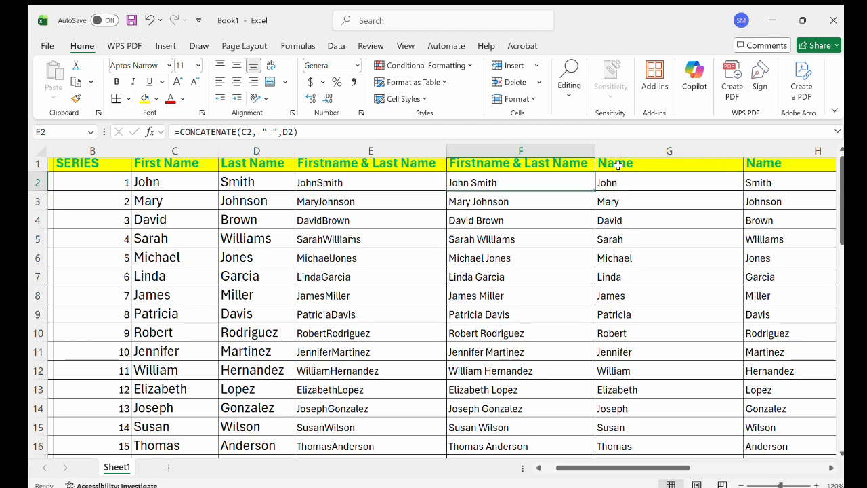
{"action": "left_click", "coordinate": [621, 187]}
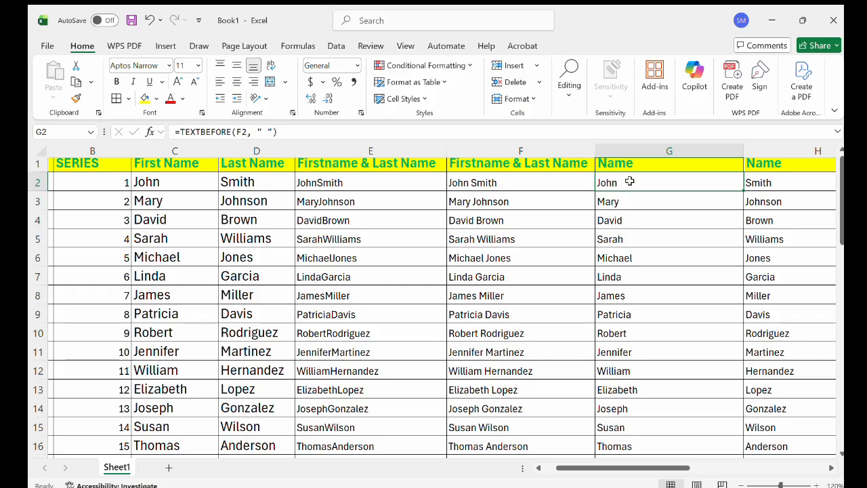
{"action": "scroll", "coordinate": [629, 181], "scroll_direction": "right", "scroll_amount": 1}
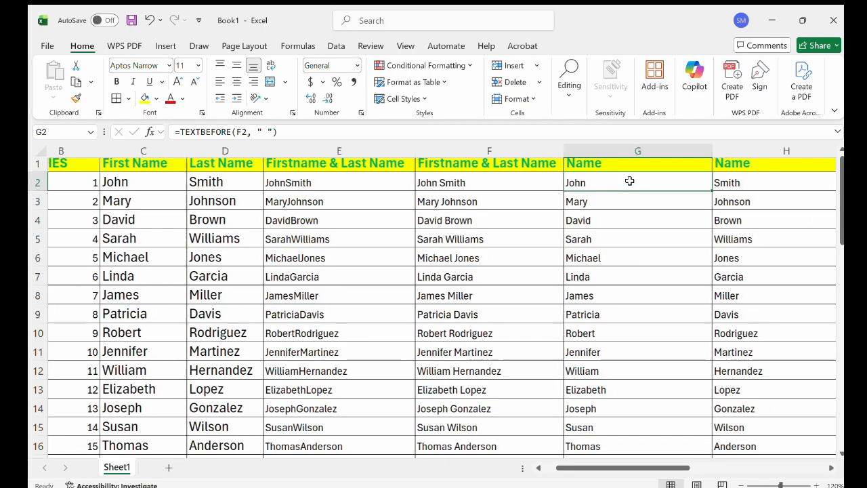
{"action": "scroll", "coordinate": [629, 180], "scroll_direction": "right", "scroll_amount": 2}
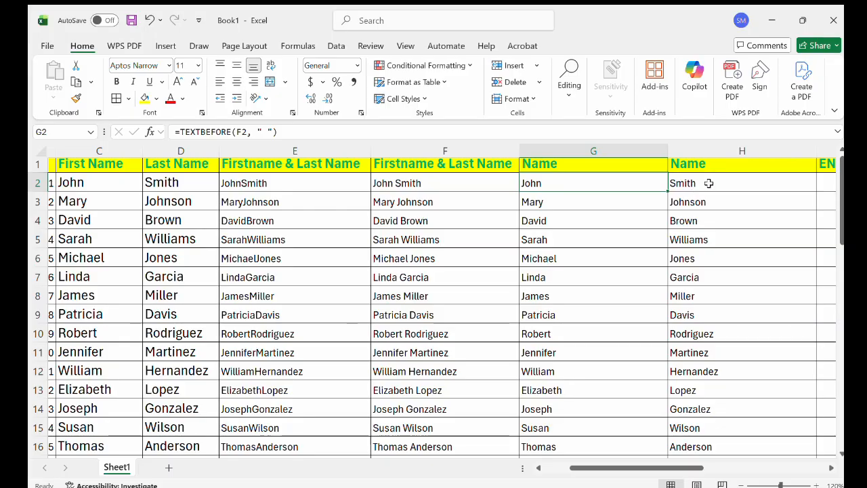
{"action": "left_click", "coordinate": [708, 183]}
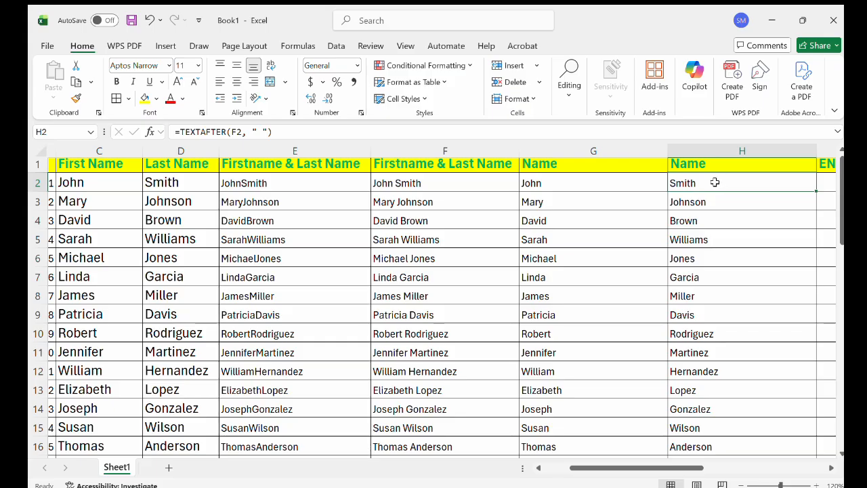
Enter the formula =I2+J2+K2 in L2 to total the English, French and Math marks under MAX/100
{"action": "scroll", "coordinate": [714, 182], "scroll_direction": "right", "scroll_amount": 5}
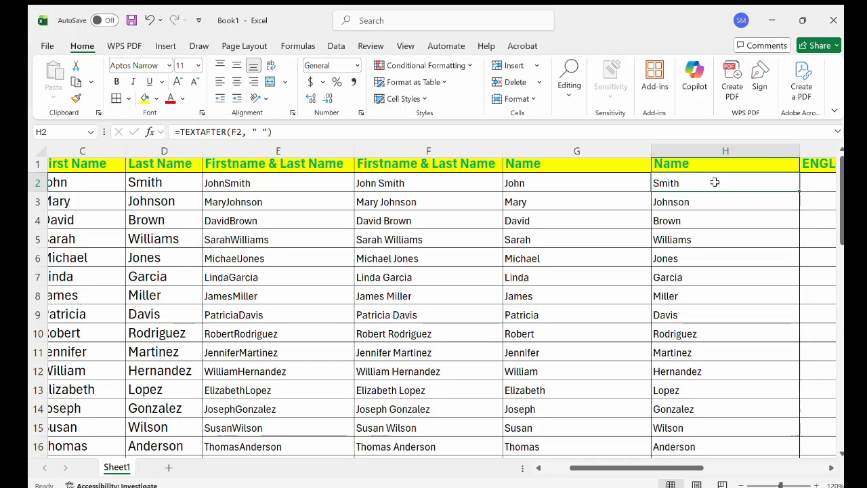
{"action": "scroll", "coordinate": [714, 183], "scroll_direction": "right", "scroll_amount": 3}
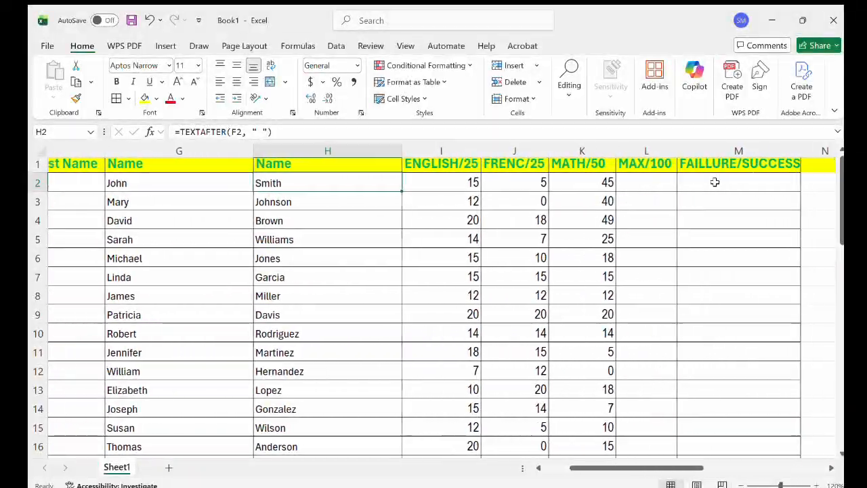
{"action": "scroll", "coordinate": [675, 230], "scroll_direction": "down", "scroll_amount": 5}
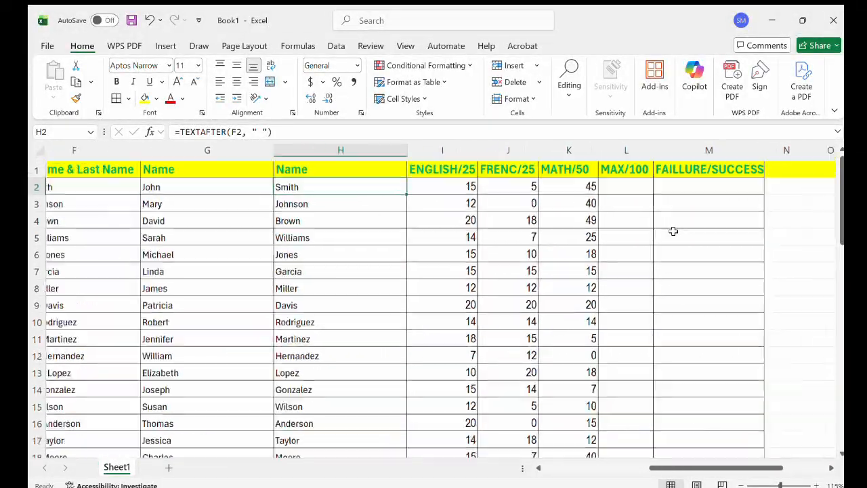
{"action": "scroll", "coordinate": [673, 231], "scroll_direction": "right", "scroll_amount": 2}
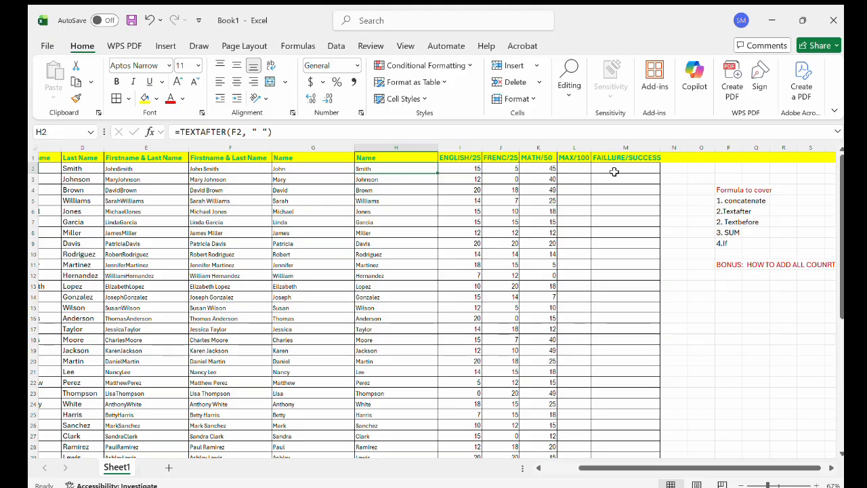
{"action": "left_click", "coordinate": [575, 168]}
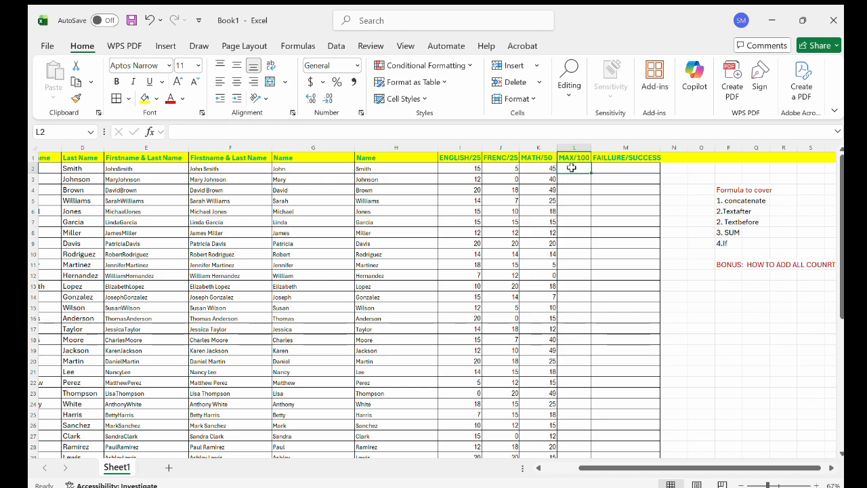
{"action": "type", "text": "="}
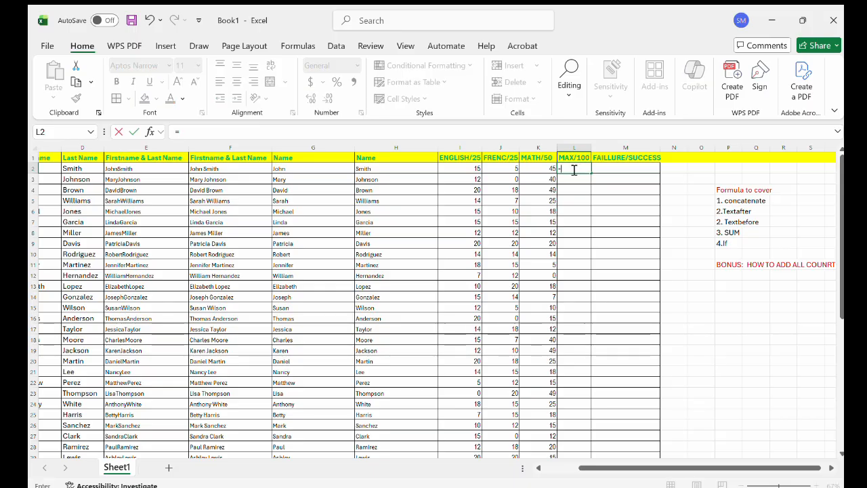
{"action": "left_click", "coordinate": [472, 169]}
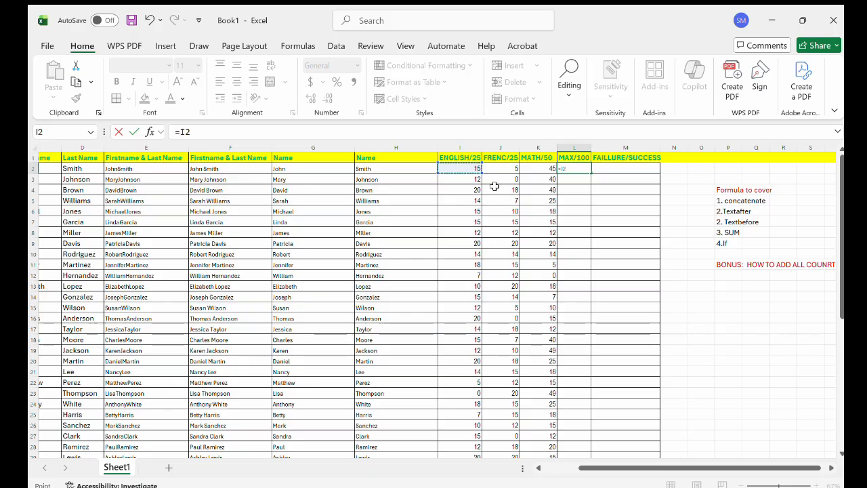
{"action": "type", "text": "+"}
{"action": "left_click", "coordinate": [499, 166]}
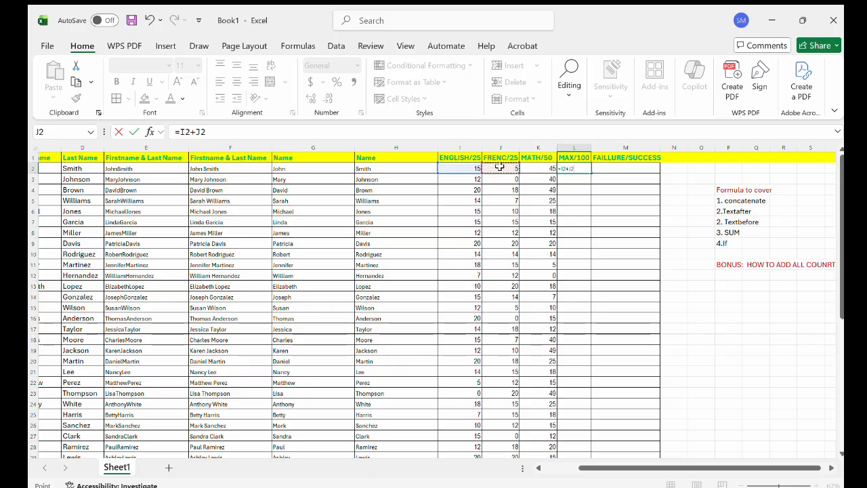
{"action": "type", "text": "+"}
{"action": "left_click", "coordinate": [540, 167]}
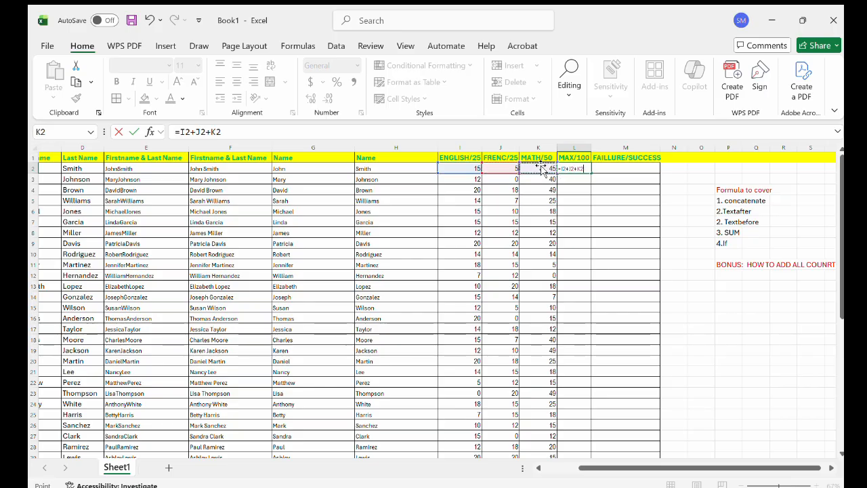
{"action": "key", "text": "Return"}
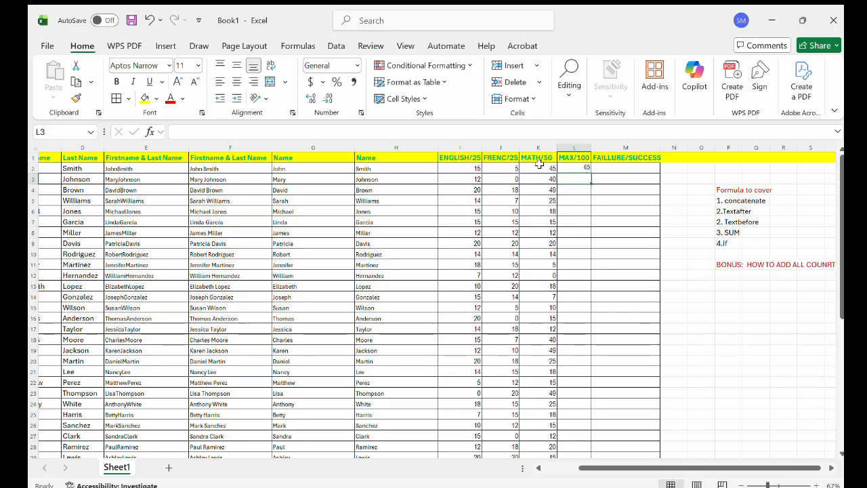
Fill the L2 total formula down the MAX/100 column for all the remaining students
{"action": "left_click", "coordinate": [579, 167]}
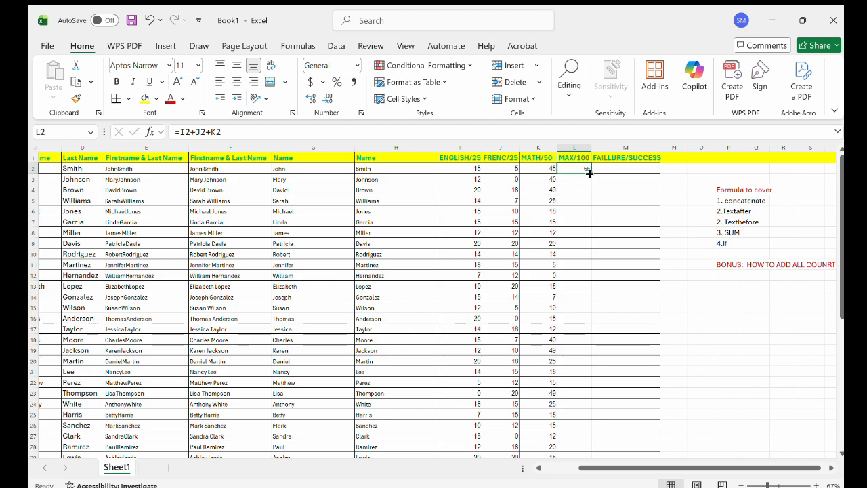
{"action": "double_click", "coordinate": [591, 174]}
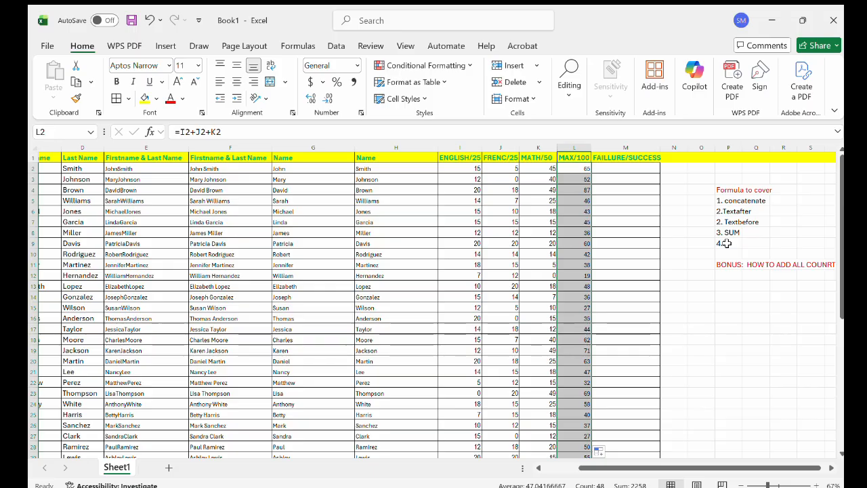
{"action": "left_click", "coordinate": [578, 169]}
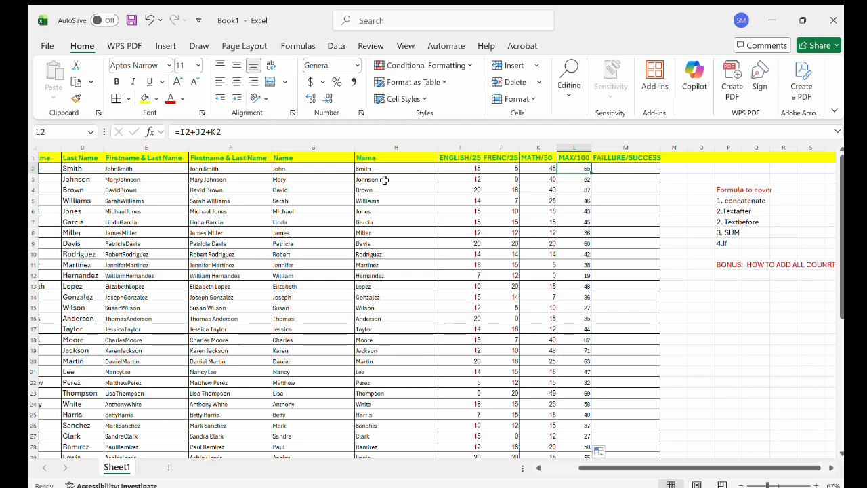
Start an IF formula in M2 under FAILLURE/SUCCESS with the condition L2>=50 as its logical test
{"action": "left_click", "coordinate": [616, 170]}
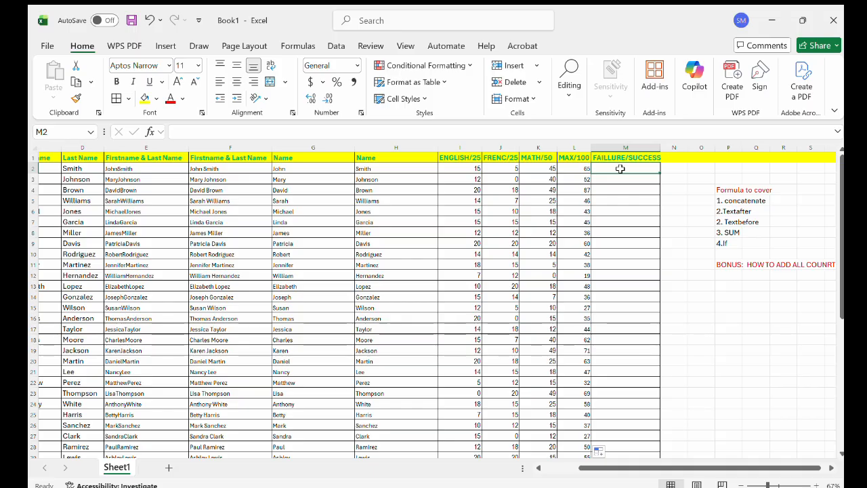
{"action": "type", "text": "="}
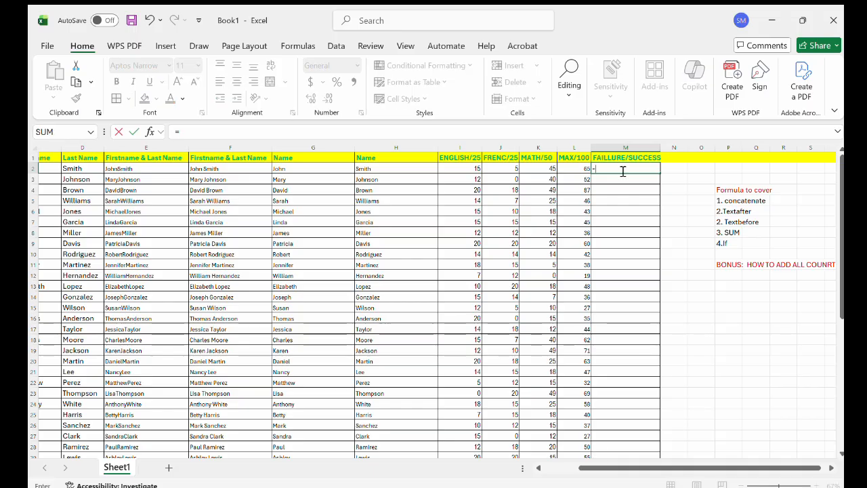
{"action": "type", "text": "IF"}
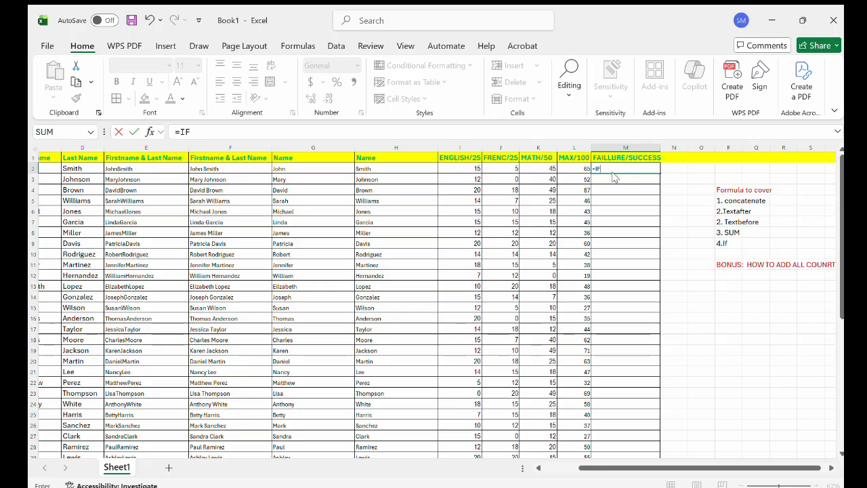
{"action": "type", "text": "("}
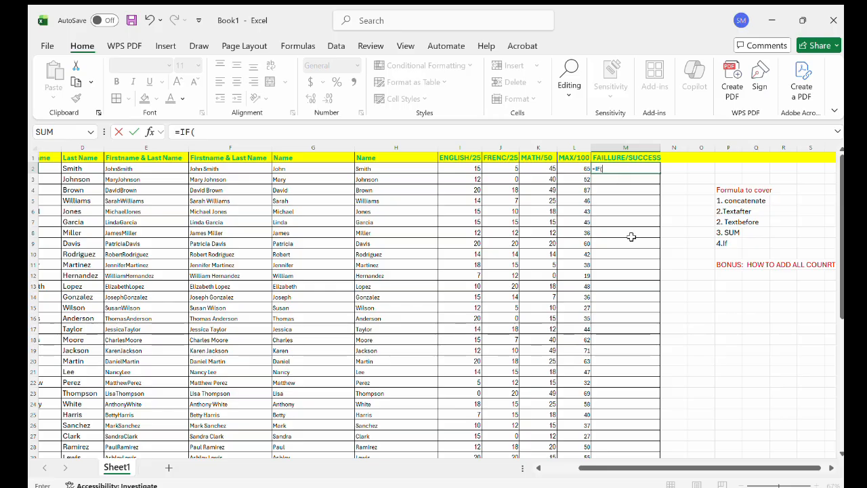
{"action": "left_click", "coordinate": [573, 168]}
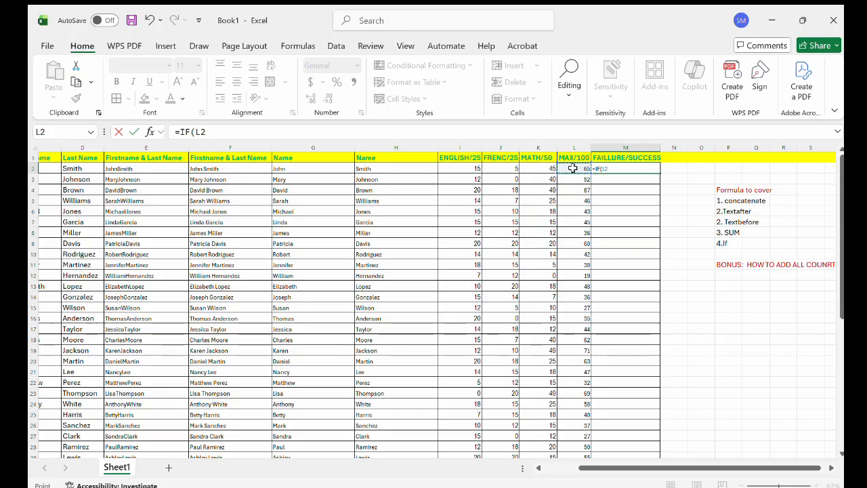
{"action": "type", "text": "."}
{"action": "key", "text": "BackSpace"}
{"action": "type", "text": ">+"}
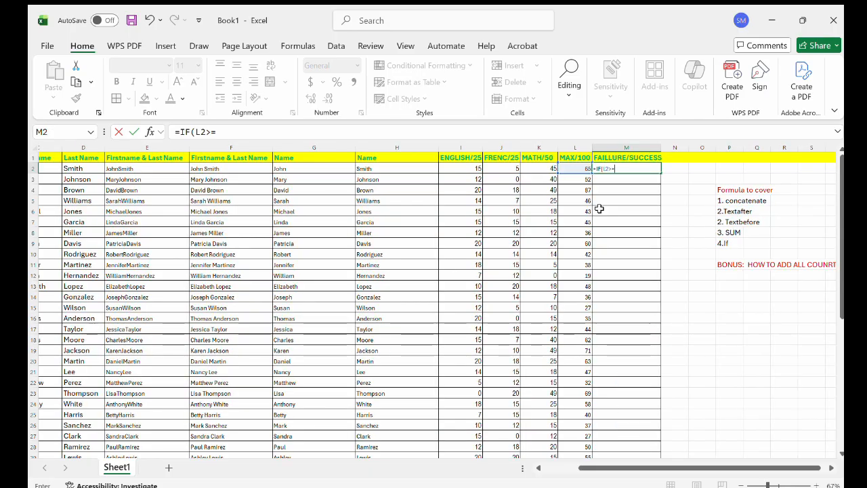
{"action": "type", "text": "50,"}
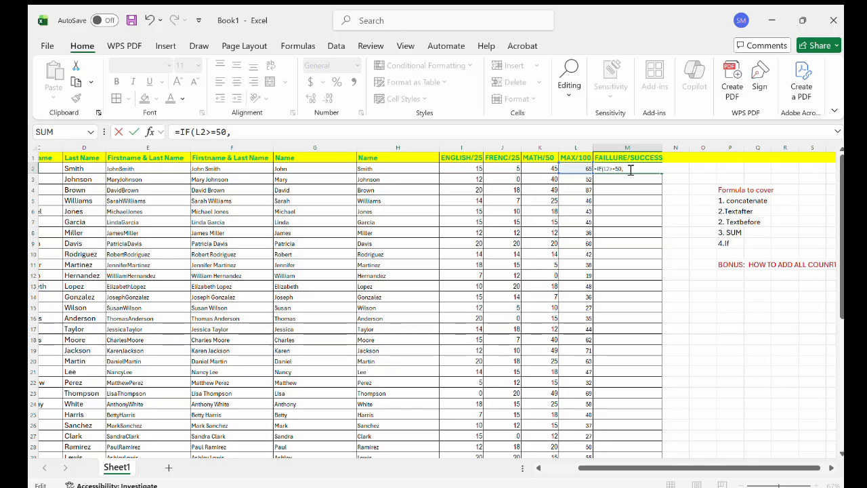
Complete the M2 formula as =IF(L2>=50,"SUCCESS", "FAILLURE") and enter it
{"action": "left_click", "coordinate": [278, 134]}
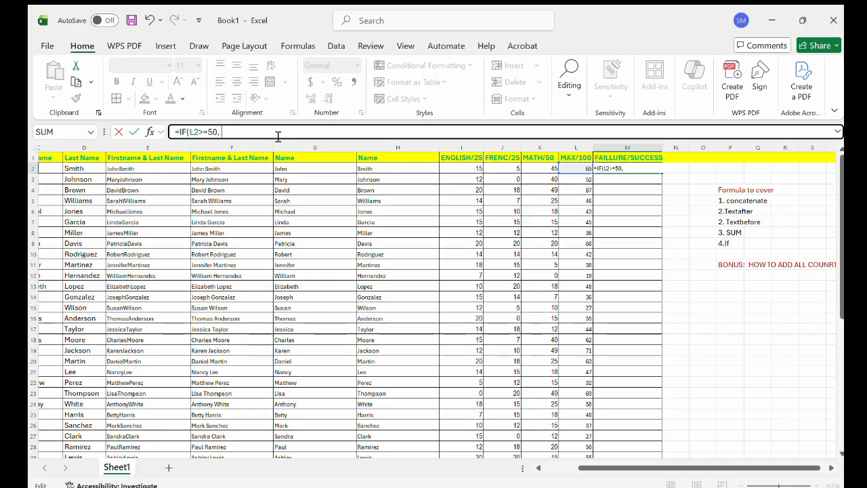
{"action": "type", "text": "\""}
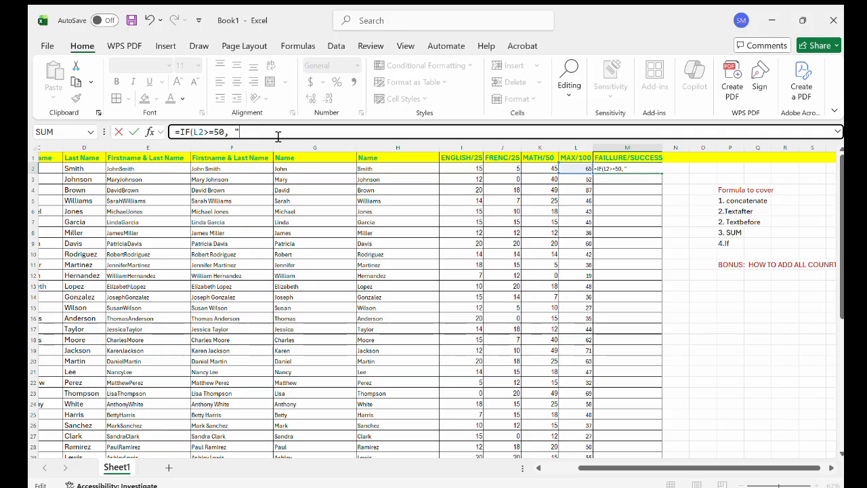
{"action": "key", "text": "BackSpace"}
{"action": "key", "text": "BackSpace"}
{"action": "type", "text": "\""}
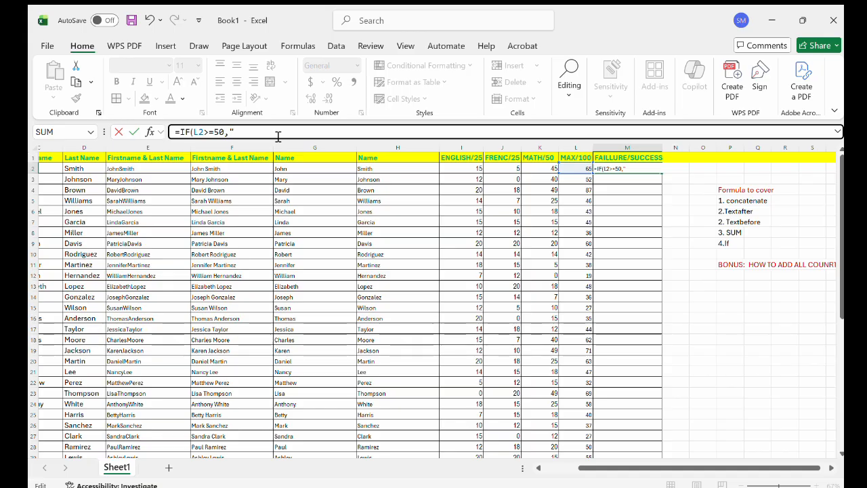
{"action": "type", "text": "SU"}
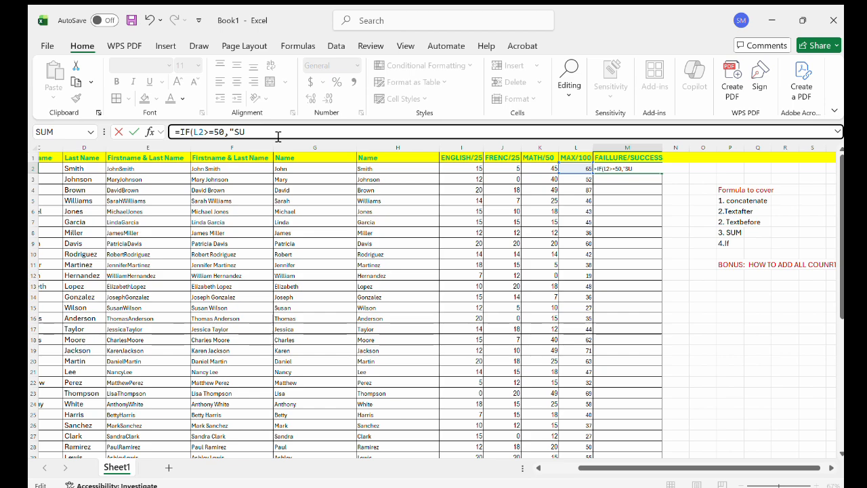
{"action": "type", "text": "CCESS\""}
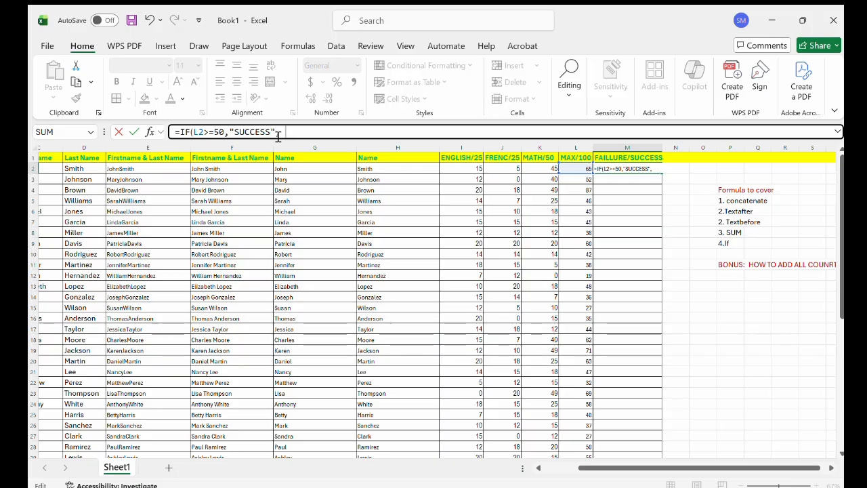
{"action": "type", "text": ", \"FAILU"}
{"action": "key", "text": "BackSpace"}
{"action": "type", "text": "LURE"}
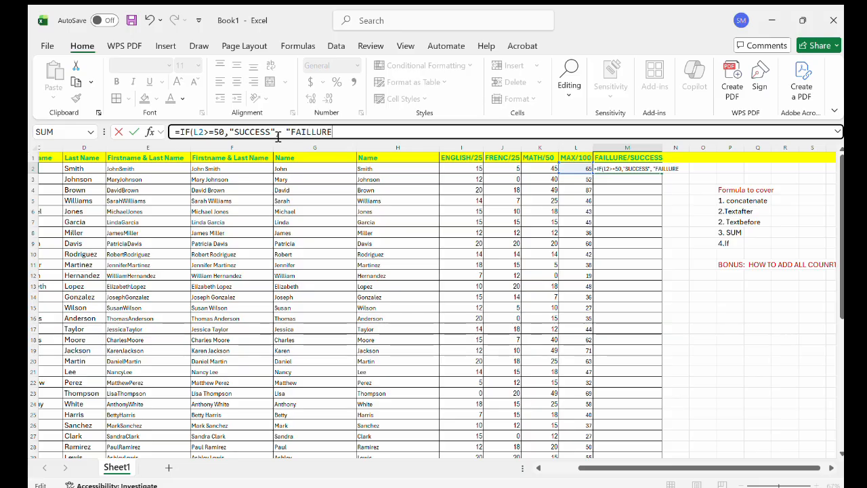
{"action": "type", "text": "\")"}
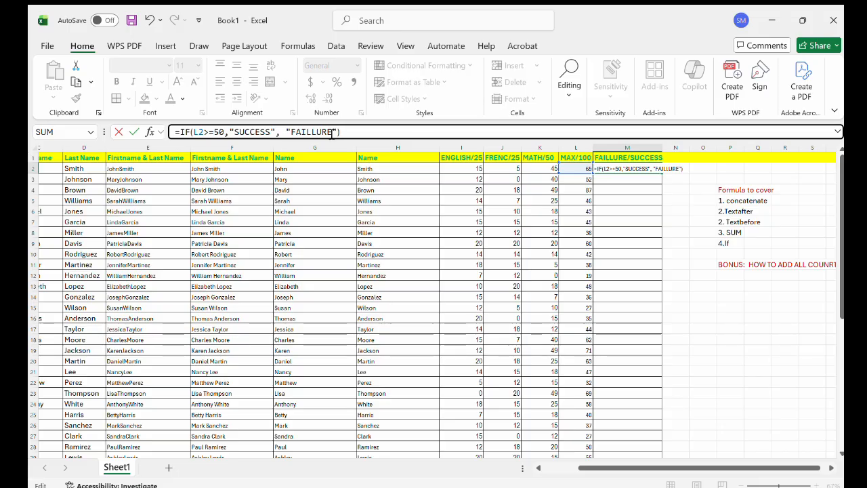
{"action": "left_click", "coordinate": [682, 170]}
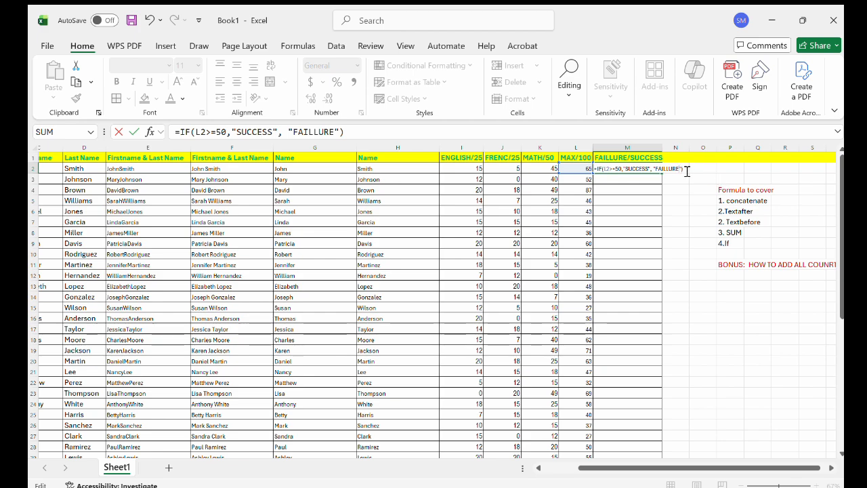
{"action": "key", "text": "Return"}
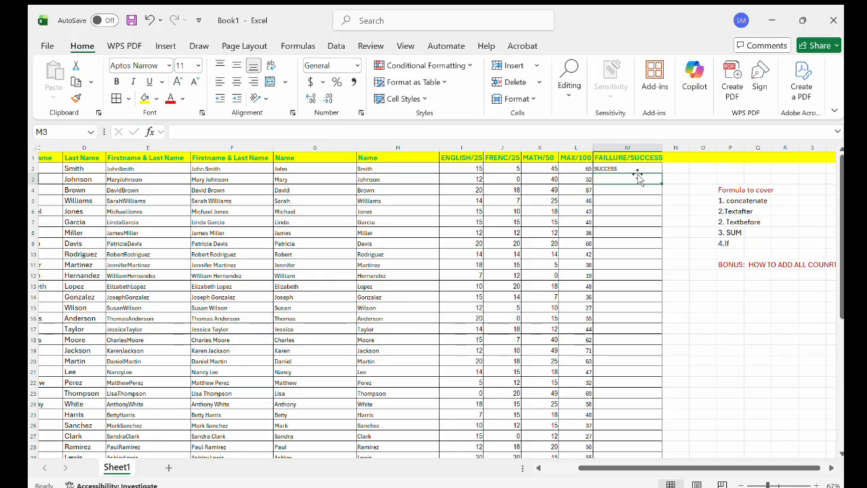
Fill the M2 IF formula down the FAILLURE/SUCCESS column for all the remaining students
{"action": "scroll", "coordinate": [609, 188], "scroll_direction": "up", "scroll_amount": 1, "text": "ctrl"}
{"action": "scroll", "coordinate": [608, 188], "scroll_direction": "up", "scroll_amount": 2, "text": "ctrl"}
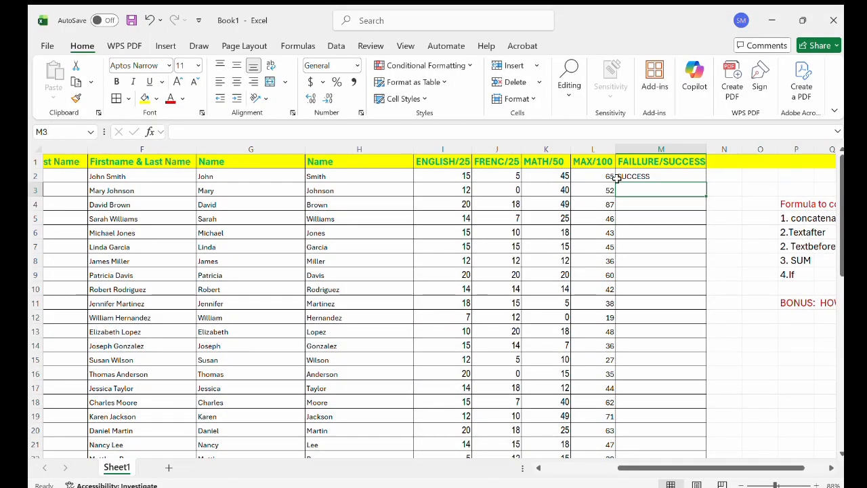
{"action": "left_click", "coordinate": [642, 177]}
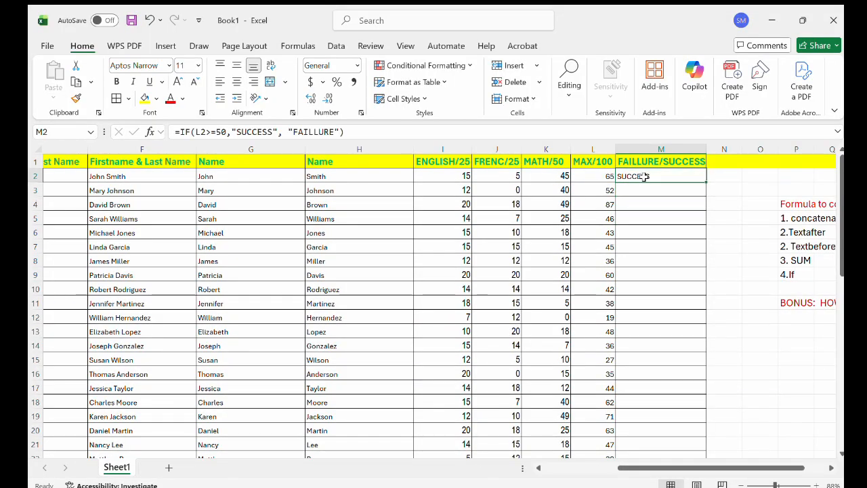
{"action": "double_click", "coordinate": [706, 182]}
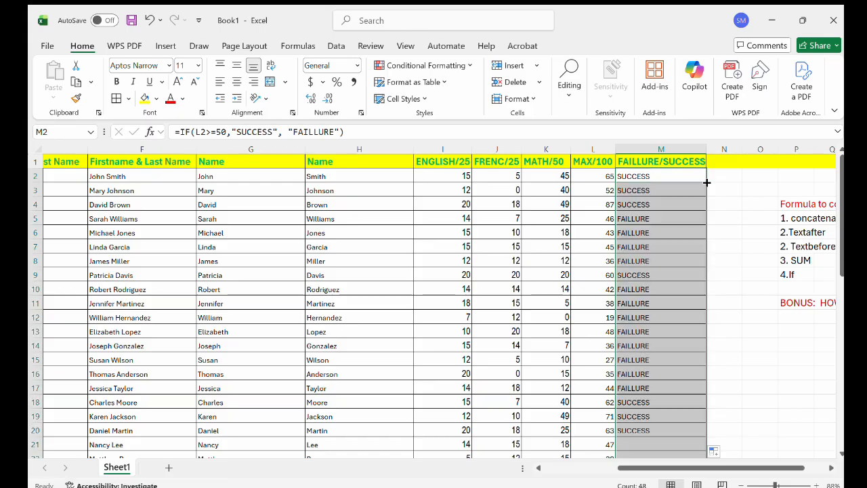
Examine the FAILLURE/SUCCESS results in column M against each student's MAX/100 total in column L
{"action": "scroll", "coordinate": [673, 239], "scroll_direction": "down", "scroll_amount": 1}
{"action": "scroll", "coordinate": [673, 239], "scroll_direction": "down", "scroll_amount": 1}
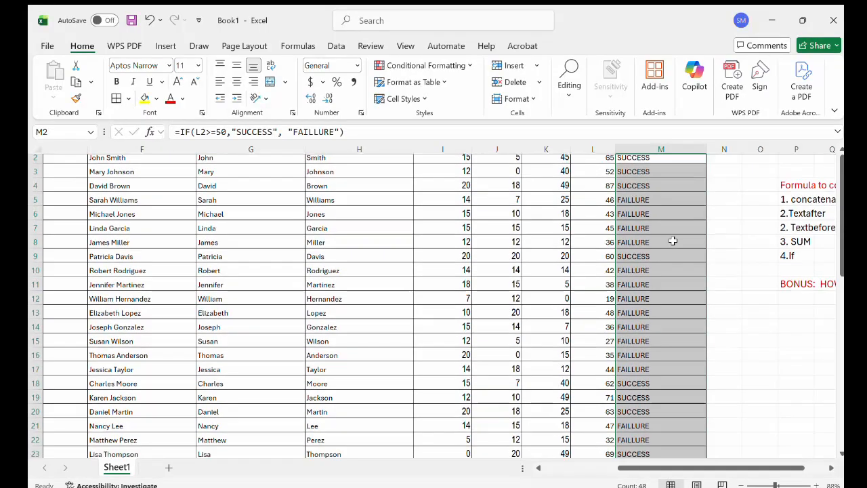
{"action": "scroll", "coordinate": [660, 277], "scroll_direction": "up", "scroll_amount": 1, "text": "ctrl"}
{"action": "scroll", "coordinate": [660, 277], "scroll_direction": "up", "scroll_amount": 2, "text": "ctrl"}
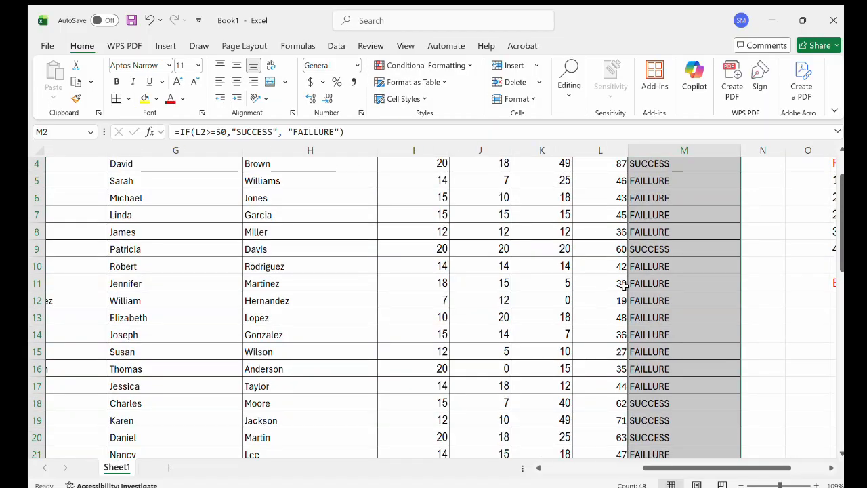
{"action": "scroll", "coordinate": [623, 287], "scroll_direction": "up", "scroll_amount": 1}
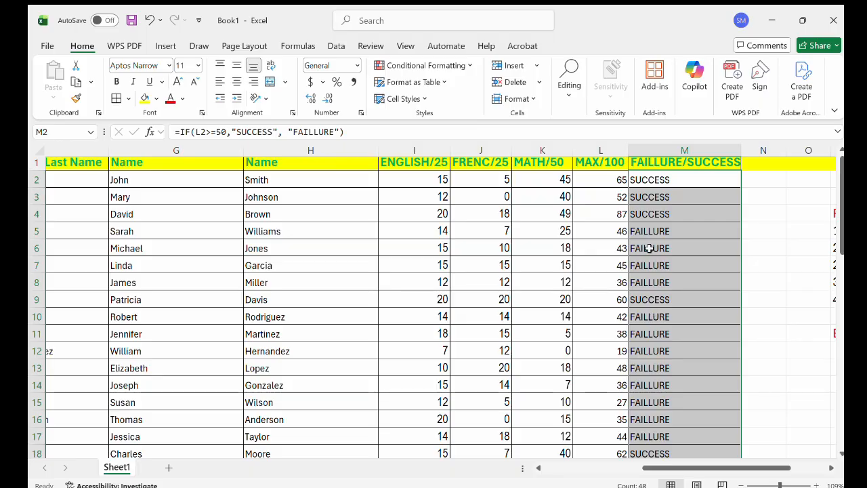
{"action": "scroll", "coordinate": [630, 379], "scroll_direction": "down", "scroll_amount": 2}
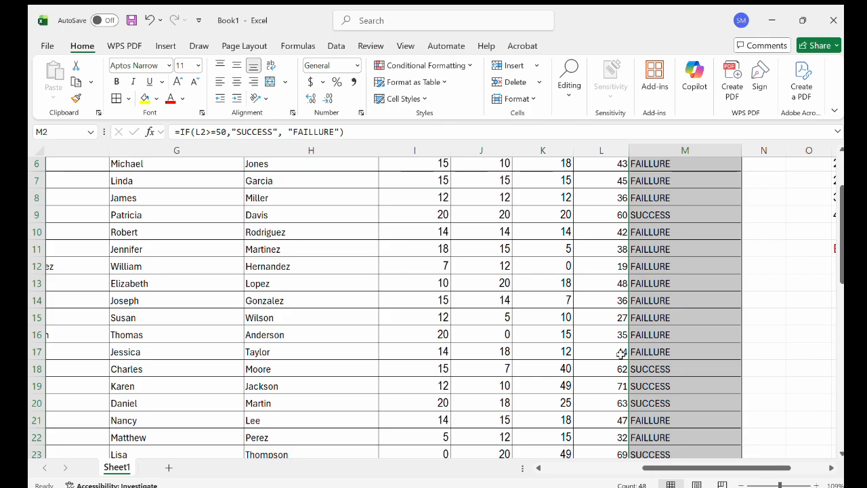
{"action": "scroll", "coordinate": [620, 353], "scroll_direction": "right", "scroll_amount": 2}
{"action": "scroll", "coordinate": [598, 268], "scroll_direction": "up", "scroll_amount": 1, "text": "ctrl"}
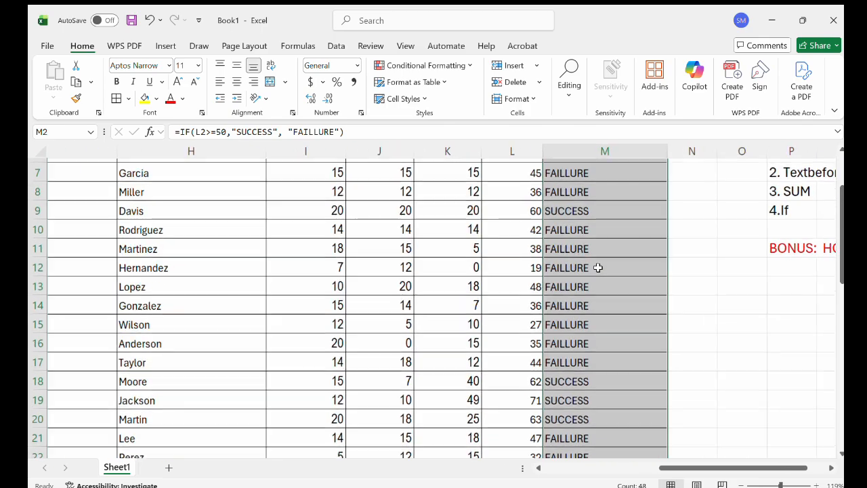
{"action": "scroll", "coordinate": [598, 267], "scroll_direction": "up", "scroll_amount": 2}
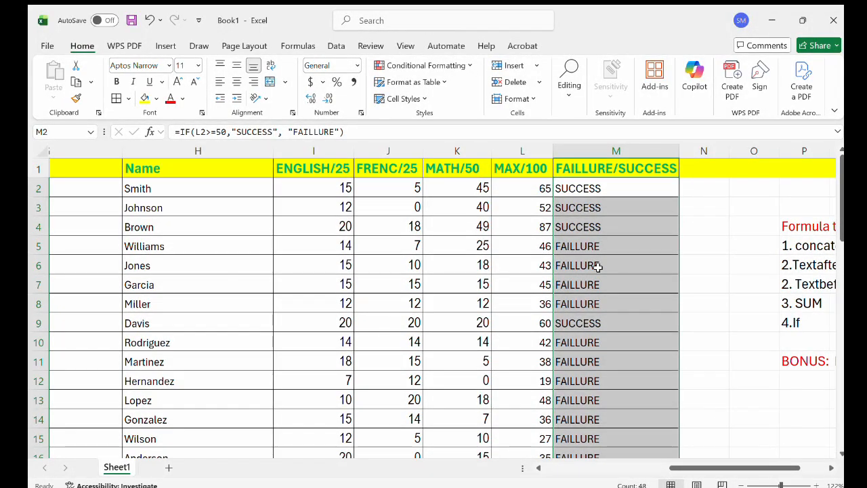
{"action": "scroll", "coordinate": [598, 268], "scroll_direction": "right", "scroll_amount": 2}
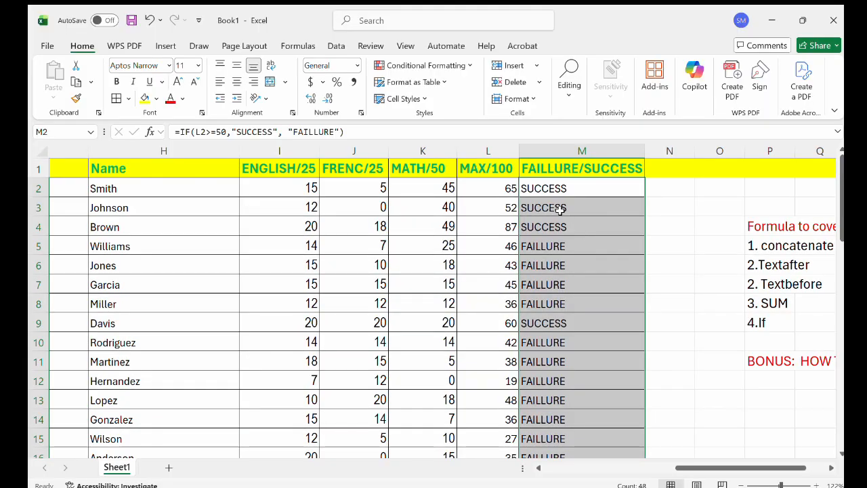
{"action": "scroll", "coordinate": [559, 210], "scroll_direction": "up", "scroll_amount": 3, "text": "ctrl"}
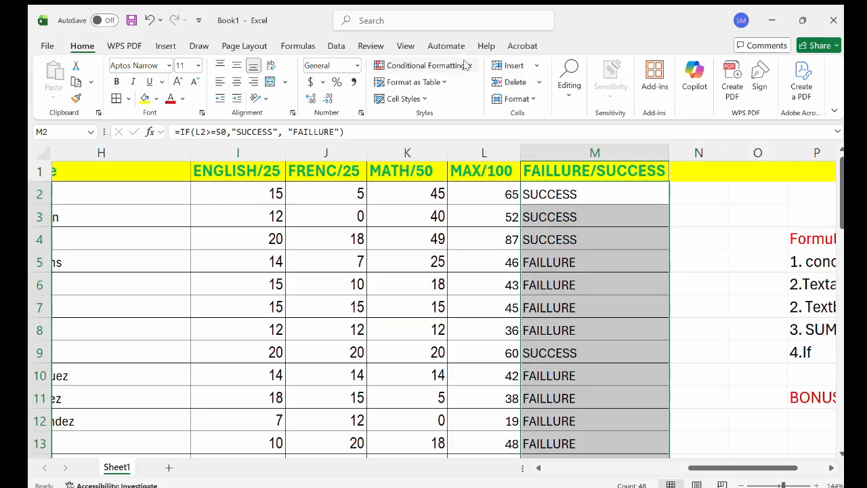
Define a new conditional formatting rule for column M that formats only cells whose value is equal to SUCCESS
{"action": "left_click", "coordinate": [567, 149]}
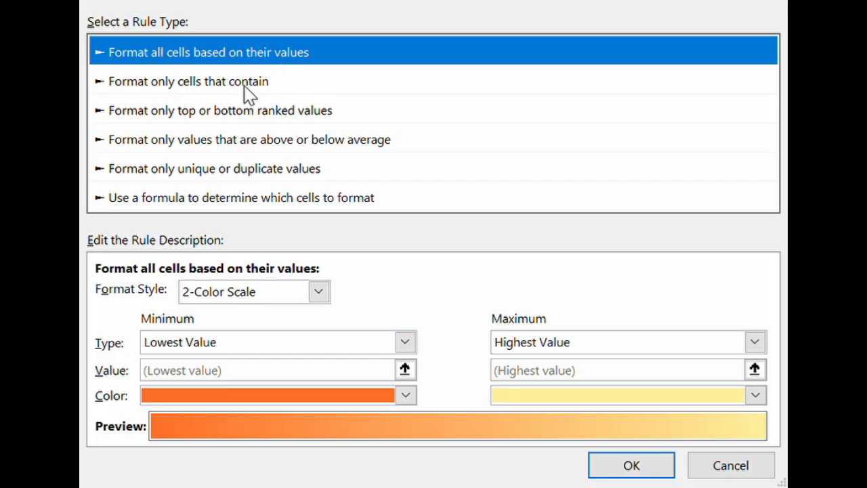
{"action": "left_click", "coordinate": [235, 84]}
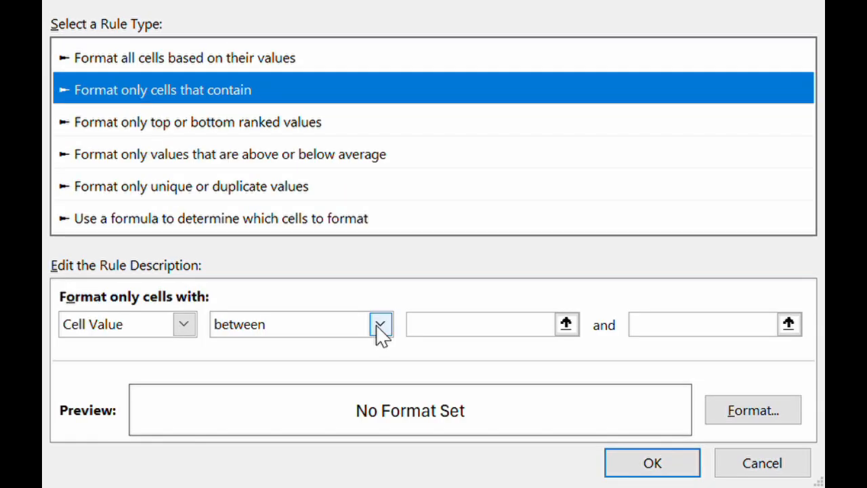
{"action": "left_click", "coordinate": [377, 326]}
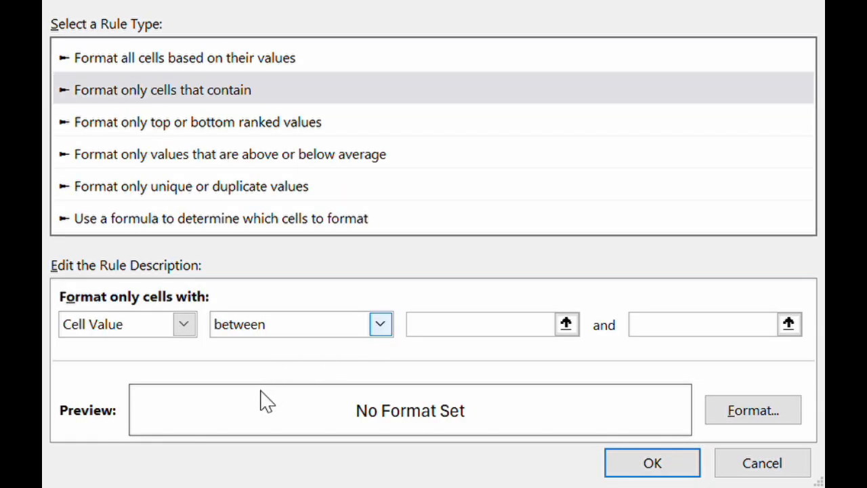
{"action": "key", "text": "Down"}
{"action": "key", "text": "Down"}
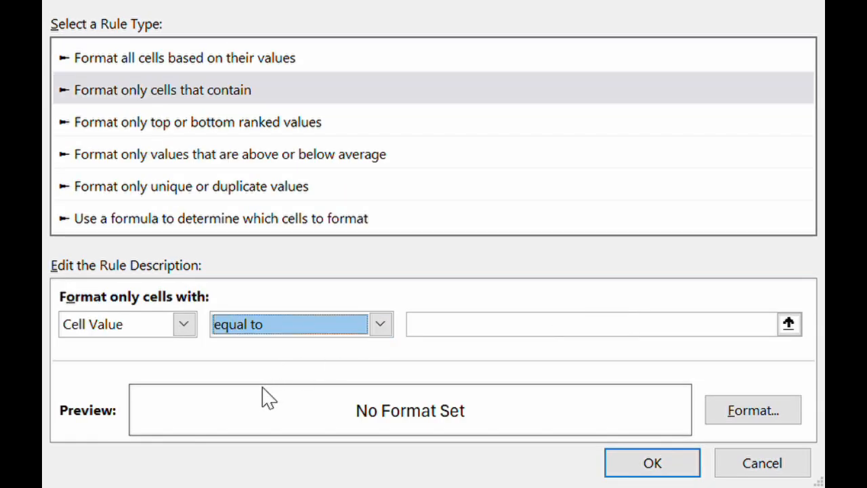
{"action": "left_click", "coordinate": [476, 331]}
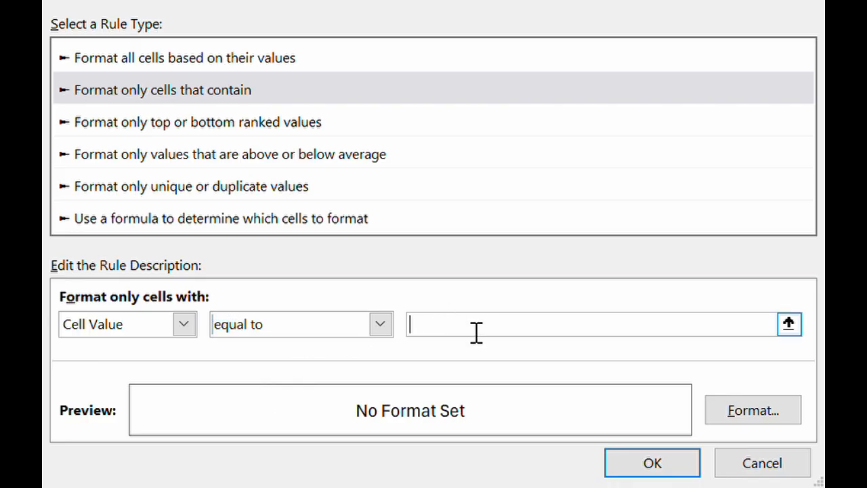
{"action": "type", "text": "SUCCESS"}
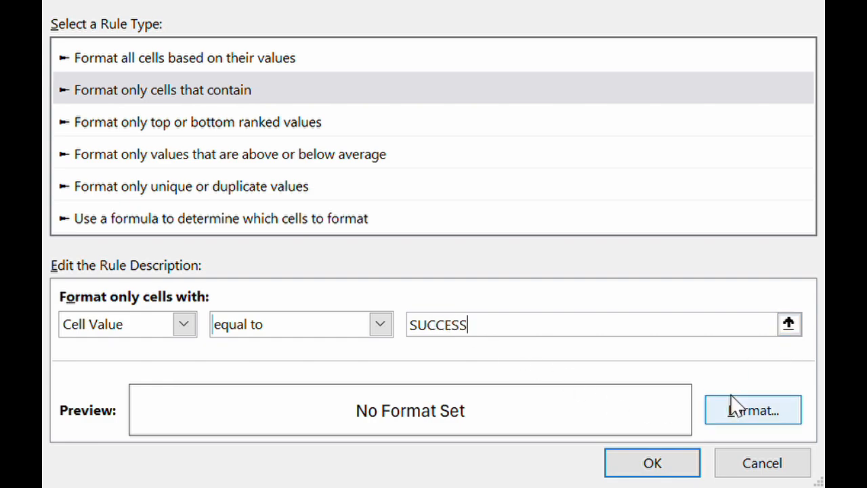
Give the SUCCESS formatting rule a light blue background fill
{"action": "left_click", "coordinate": [743, 415]}
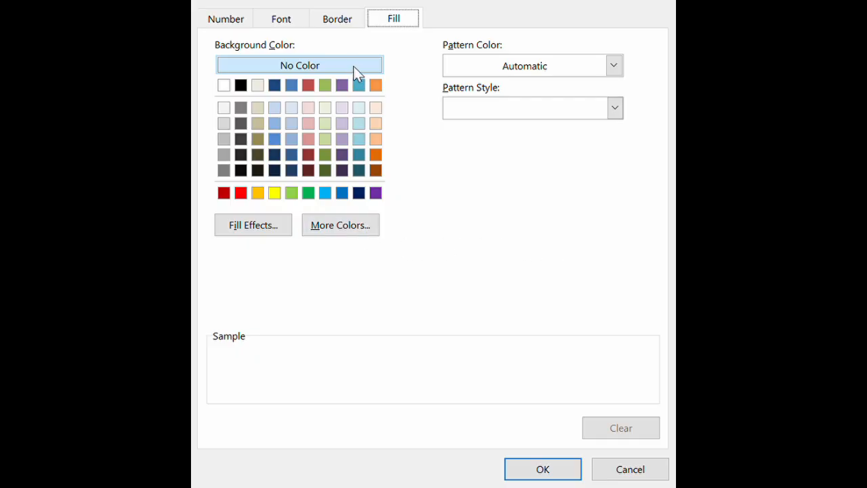
{"action": "left_click", "coordinate": [325, 193]}
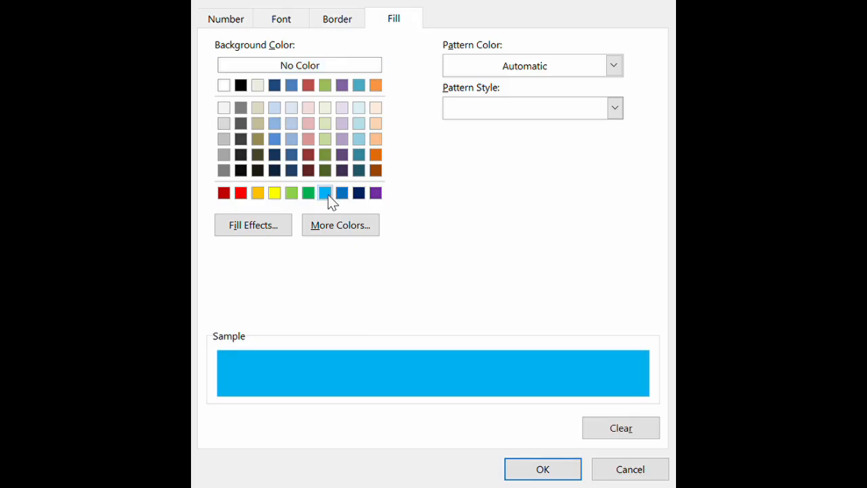
{"action": "left_click", "coordinate": [542, 470]}
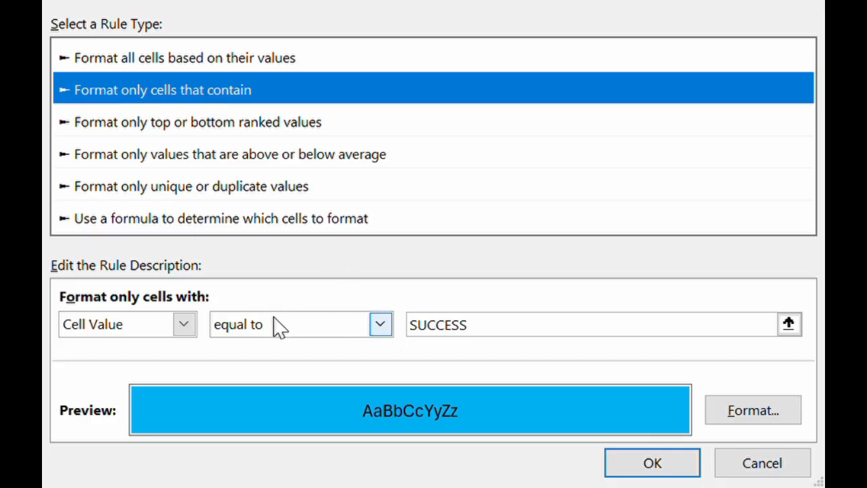
Define a conditional formatting rule for column M cells whose value is equal to FAILLURE
{"action": "left_click", "coordinate": [499, 333]}
{"action": "key", "text": "BackSpace"}
{"action": "key", "text": "BackSpace"}
{"action": "key", "text": "BackSpace"}
{"action": "key", "text": "BackSpace"}
{"action": "key", "text": "BackSpace"}
{"action": "key", "text": "BackSpace"}
{"action": "key", "text": "BackSpace"}
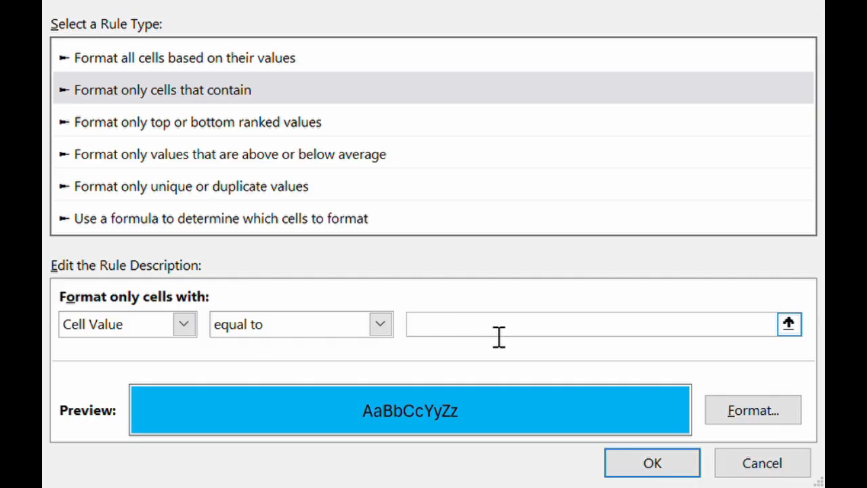
{"action": "type", "text": "FAILURE"}
Give the FAILLURE formatting rule a red background fill and apply it
{"action": "left_click", "coordinate": [748, 413]}
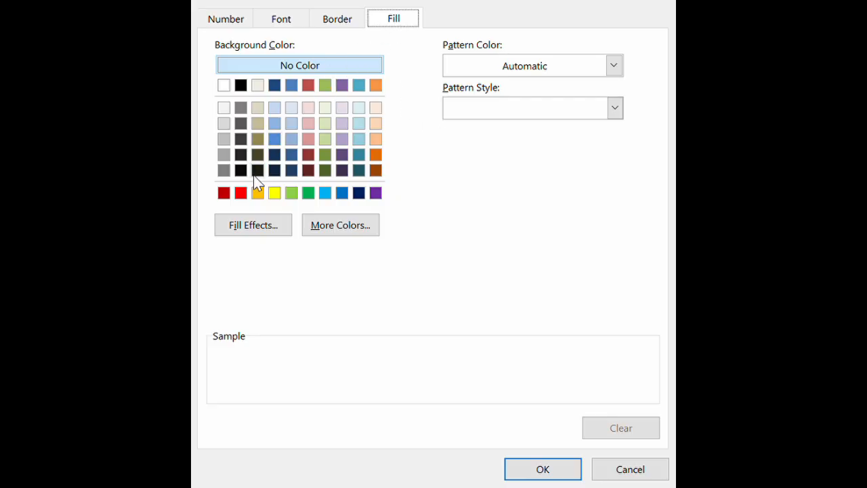
{"action": "left_click", "coordinate": [241, 193]}
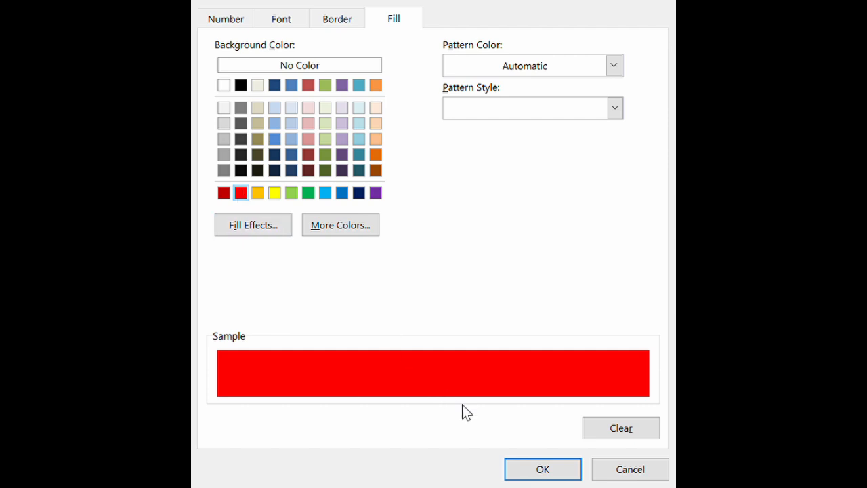
{"action": "left_click", "coordinate": [542, 469]}
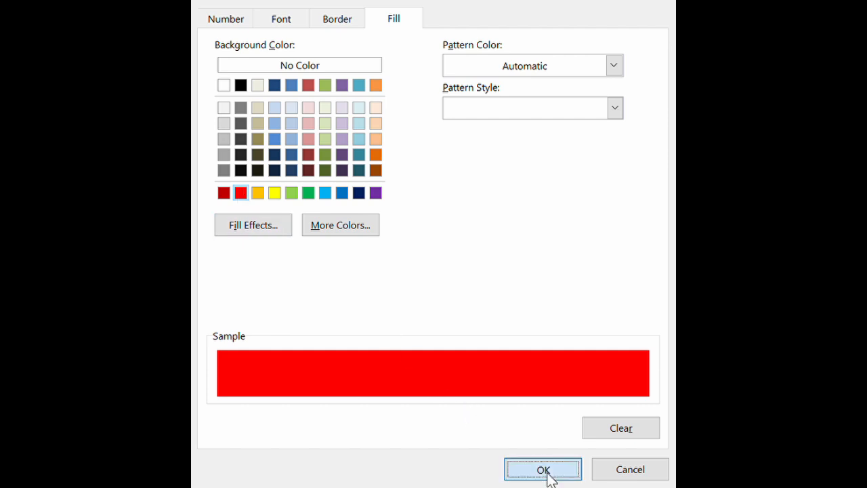
Examine the coloured FAILLURE/SUCCESS results down column M and the list of formulas to cover beside the table
{"action": "scroll", "coordinate": [580, 289], "scroll_direction": "down", "scroll_amount": 1}
{"action": "scroll", "coordinate": [580, 289], "scroll_direction": "down", "scroll_amount": 2}
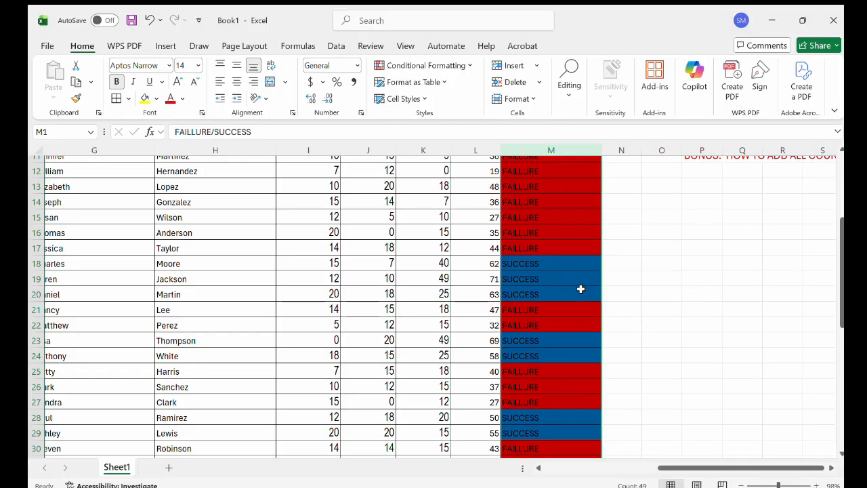
{"action": "scroll", "coordinate": [580, 289], "scroll_direction": "up", "scroll_amount": 4}
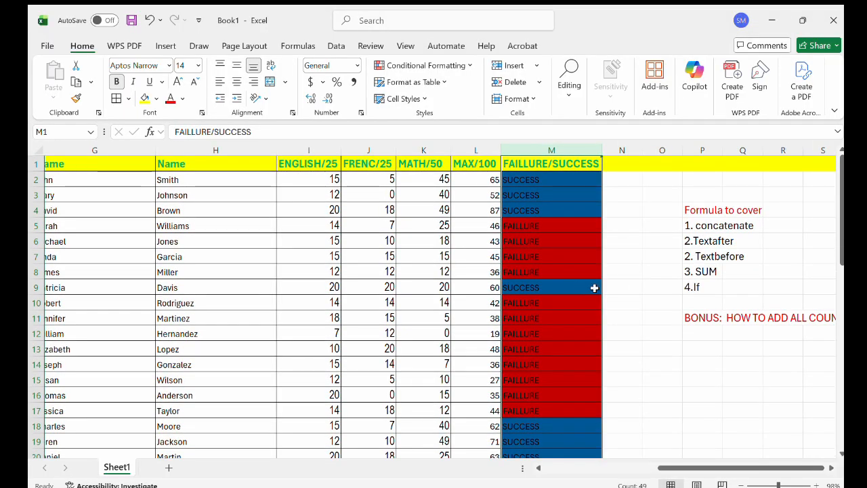
{"action": "scroll", "coordinate": [554, 289], "scroll_direction": "left", "scroll_amount": 2}
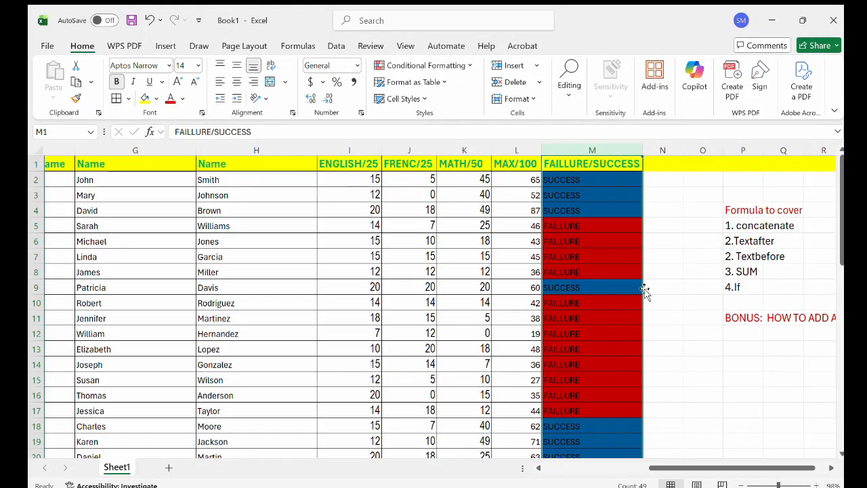
{"action": "scroll", "coordinate": [763, 314], "scroll_direction": "right", "scroll_amount": 6}
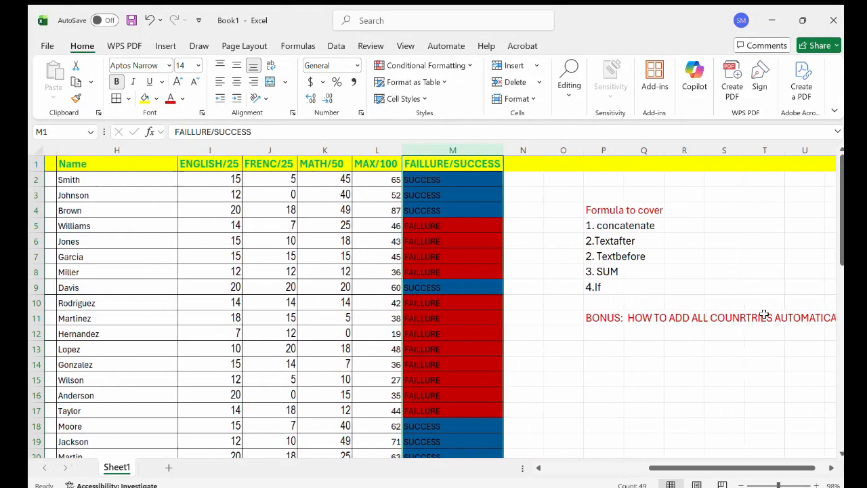
{"action": "scroll", "coordinate": [763, 315], "scroll_direction": "left", "scroll_amount": 7}
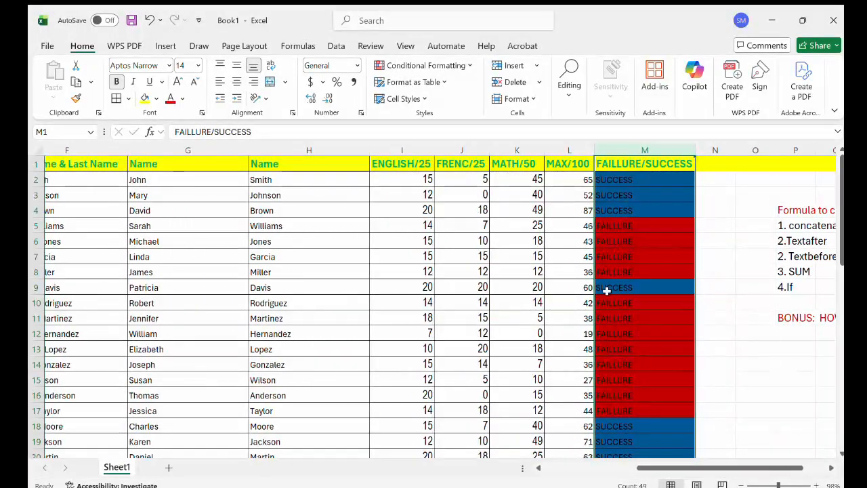
{"action": "scroll", "coordinate": [605, 291], "scroll_direction": "left", "scroll_amount": 10}
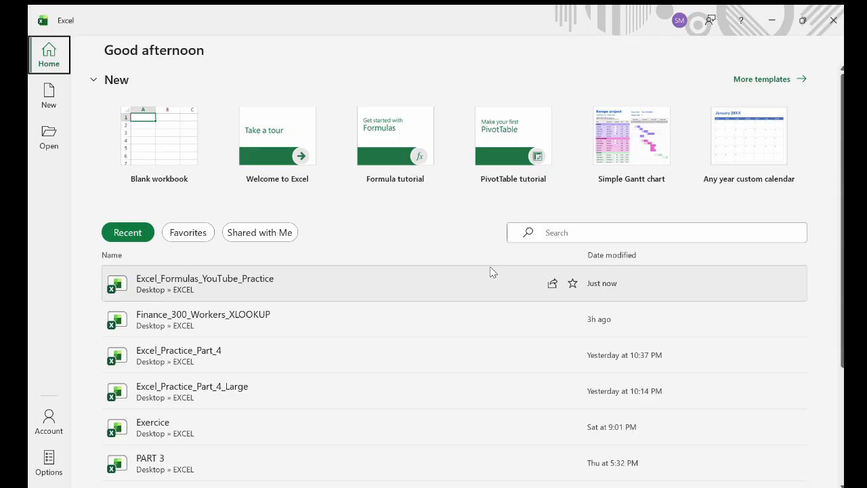
Create a blank workbook and open its file management view
{"action": "left_click", "coordinate": [167, 157]}
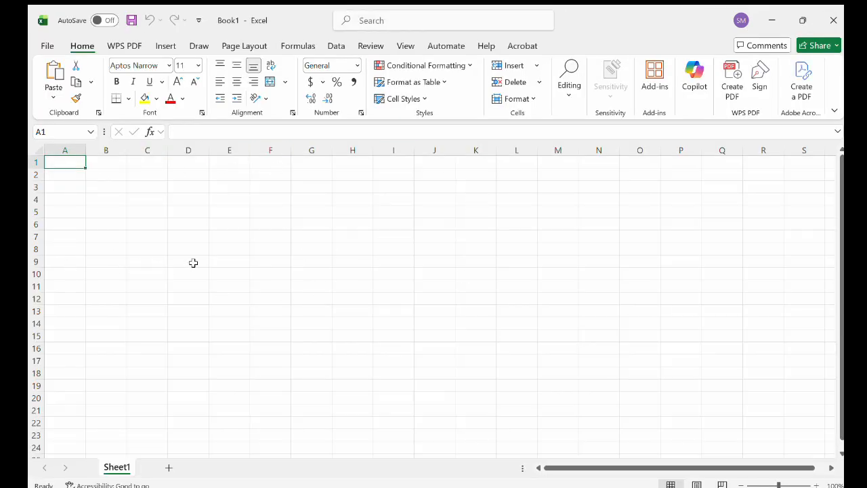
{"action": "left_click", "coordinate": [42, 45]}
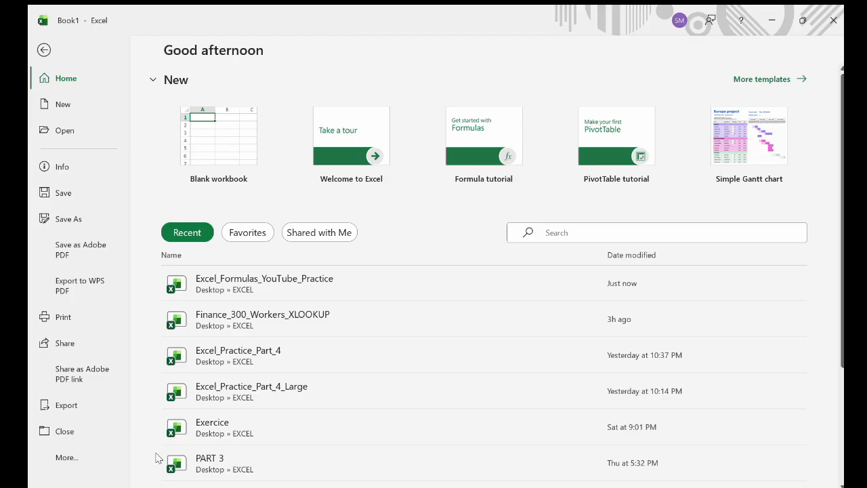
{"action": "key", "text": "Escape"}
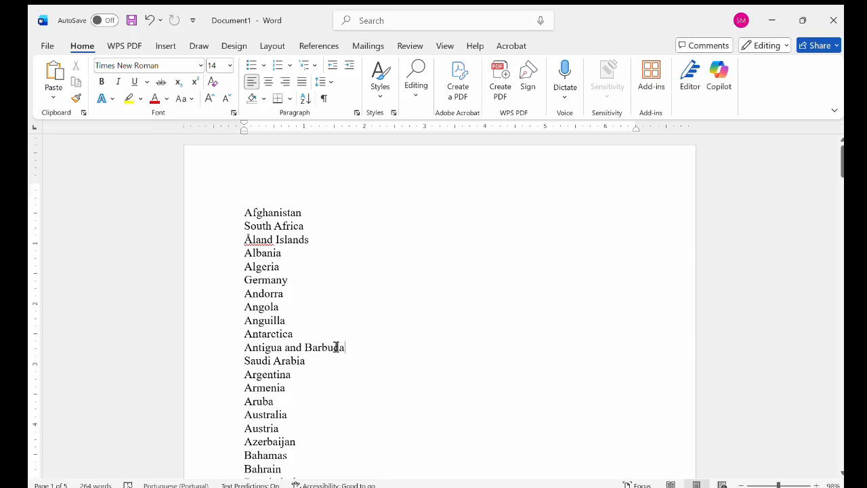
Switch to Word, look through the list of countries and select the entire list for copying
{"action": "scroll", "coordinate": [336, 347], "scroll_direction": "down", "scroll_amount": 18}
{"action": "scroll", "coordinate": [336, 347], "scroll_direction": "down", "scroll_amount": 20}
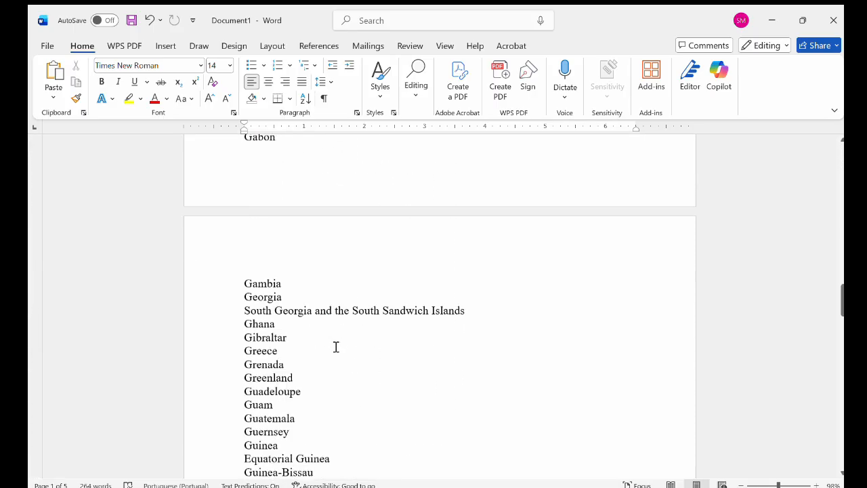
{"action": "scroll", "coordinate": [335, 347], "scroll_direction": "up", "scroll_amount": 20}
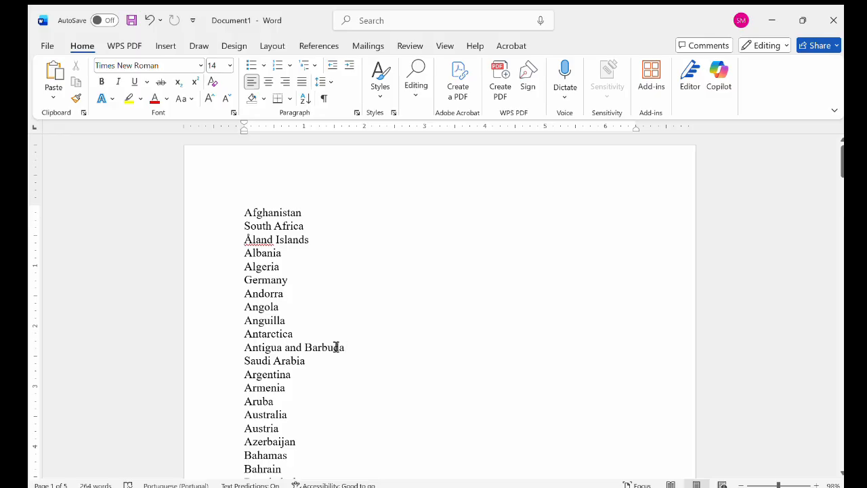
{"action": "key", "text": "ctrl+a"}
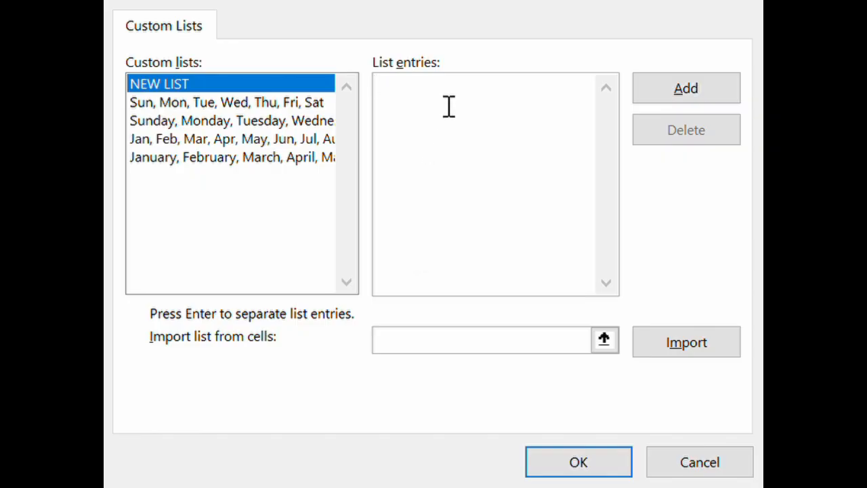
Paste the countries as a new Excel custom list, check its entries and save the custom lists
{"action": "key", "text": "ctrl+v"}
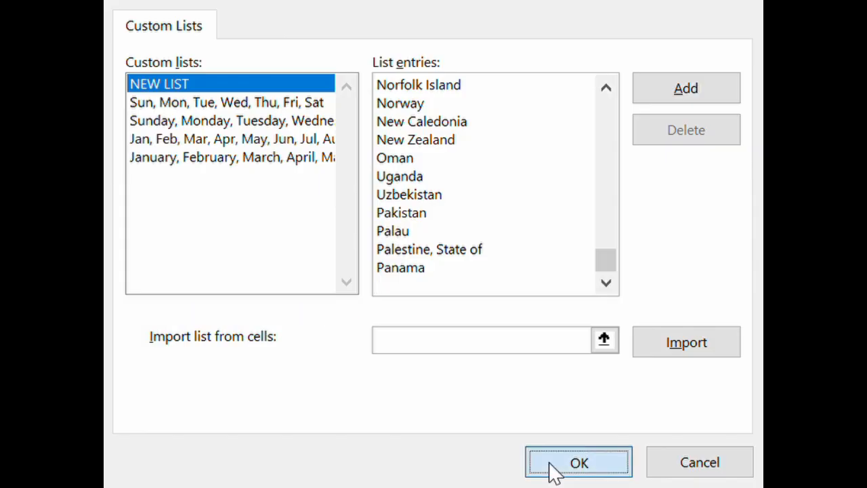
{"action": "left_click", "coordinate": [552, 467]}
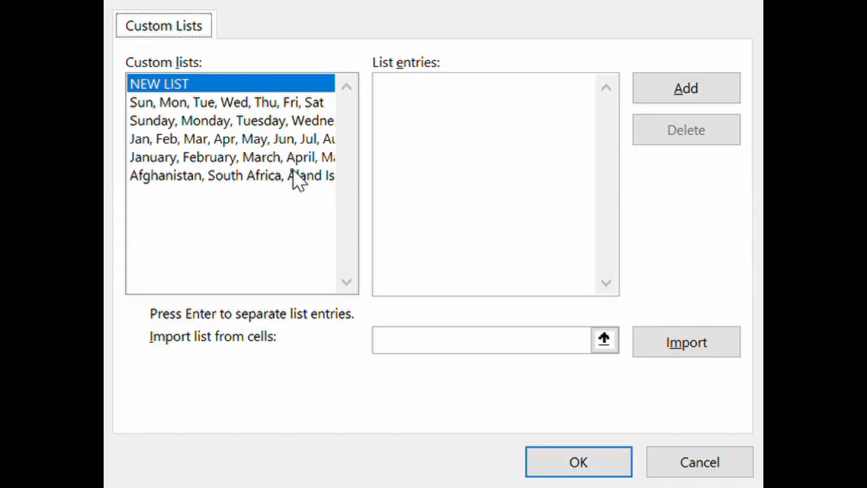
{"action": "left_click", "coordinate": [183, 182]}
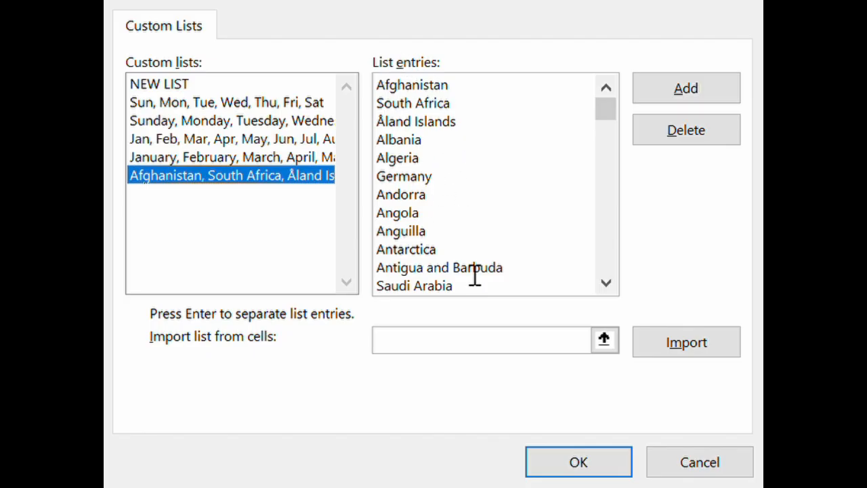
{"action": "left_click", "coordinate": [555, 464]}
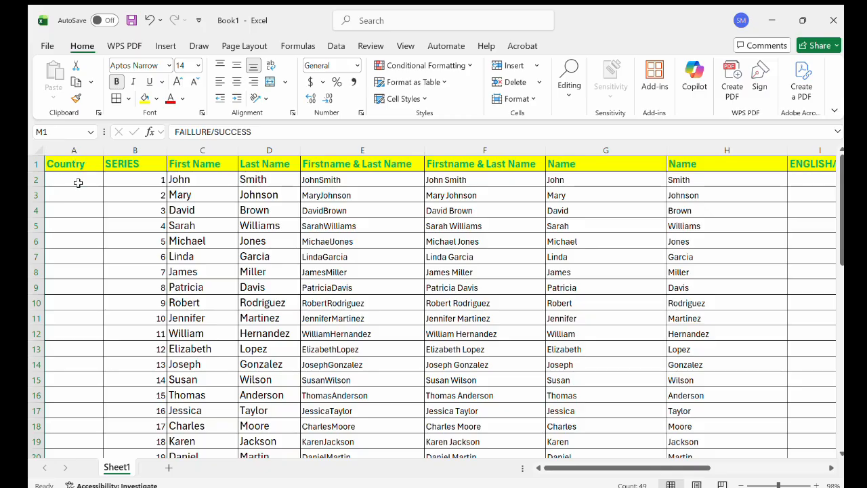
{"action": "left_click", "coordinate": [78, 182]}
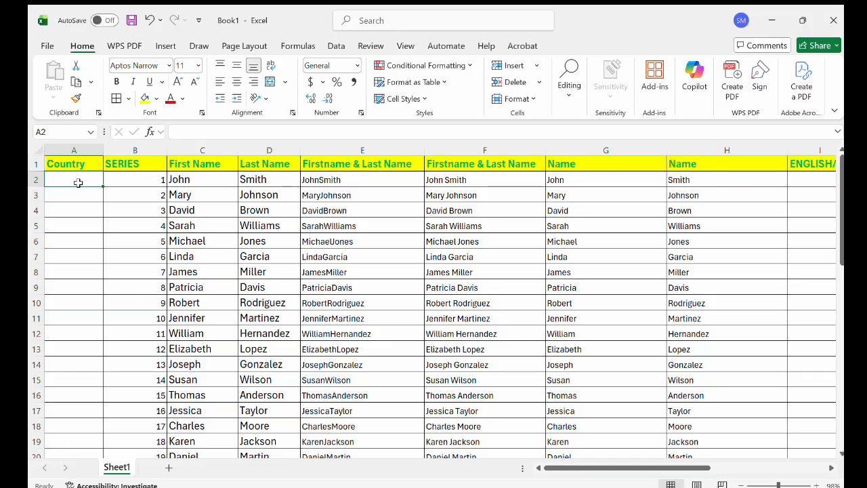
{"action": "type", "text": "U"}
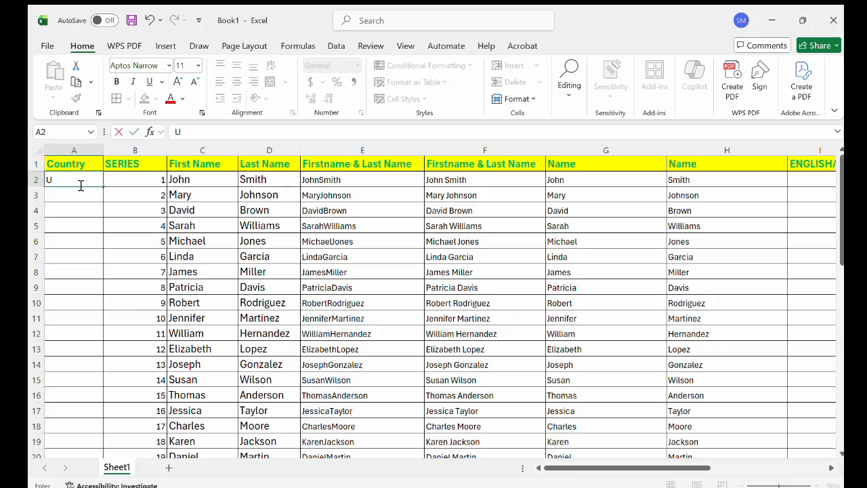
{"action": "type", "text": "GANGA"}
{"action": "key", "text": "BackSpace"}
{"action": "key", "text": "BackSpace"}
{"action": "key", "text": "BackSpace"}
{"action": "key", "text": "BackSpace"}
{"action": "key", "text": "BackSpace"}
{"action": "key", "text": "BackSpace"}
Enter Kenya in cell A2 as the first value of the Country column
{"action": "type", "text": "KA"}
{"action": "key", "text": "BackSpace"}
{"action": "type", "text": "enya"}
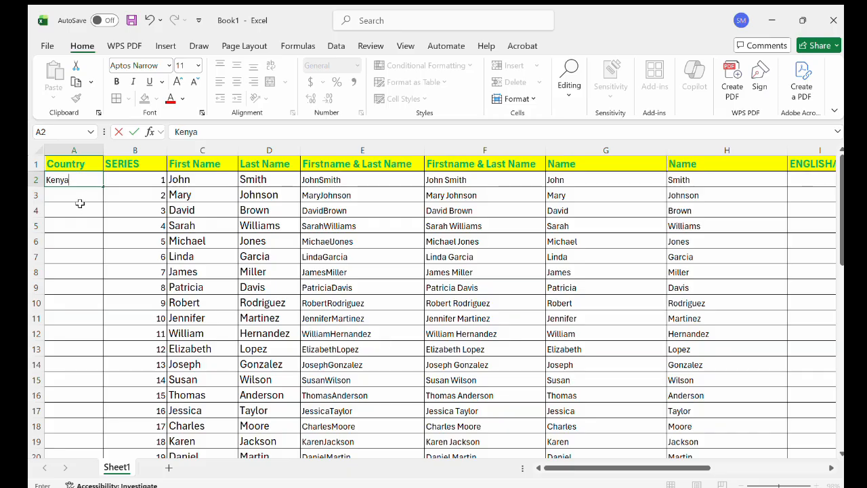
{"action": "key", "text": "Return"}
Fill the country series down column A from Kenya and widen the column to fit the longest country names
{"action": "left_click", "coordinate": [89, 179]}
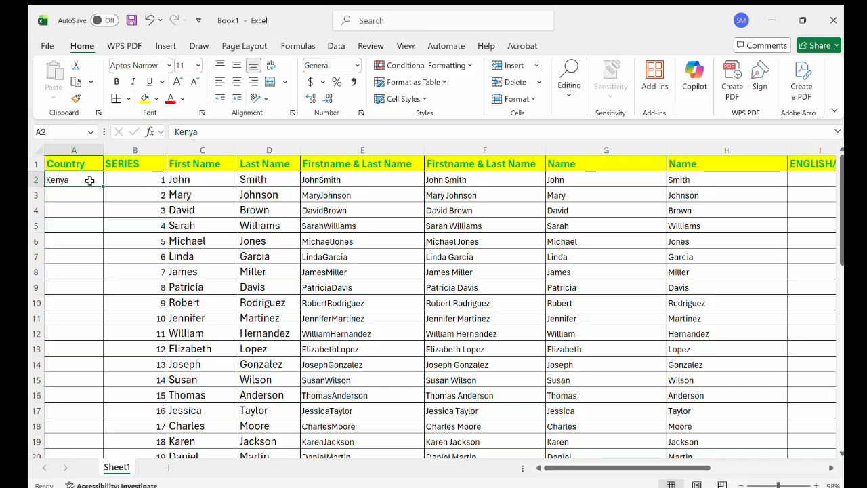
{"action": "double_click", "coordinate": [103, 186]}
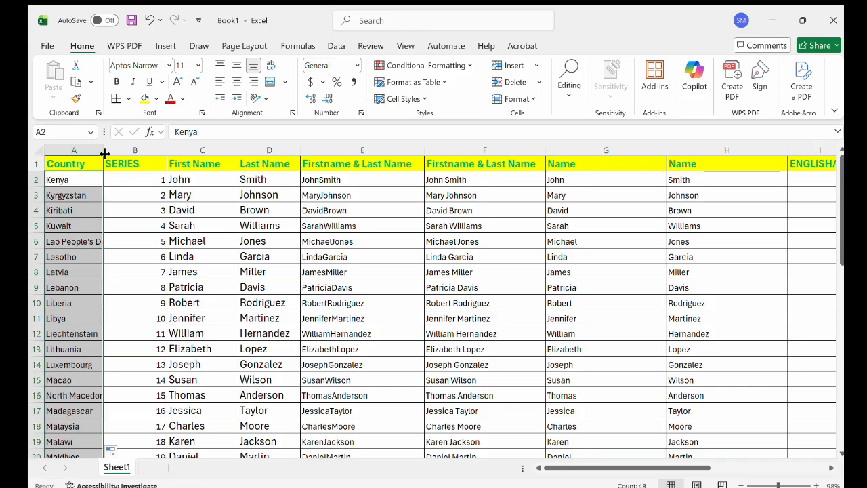
{"action": "left_click_drag", "start_coordinate": [105, 150], "coordinate": [184, 150]}
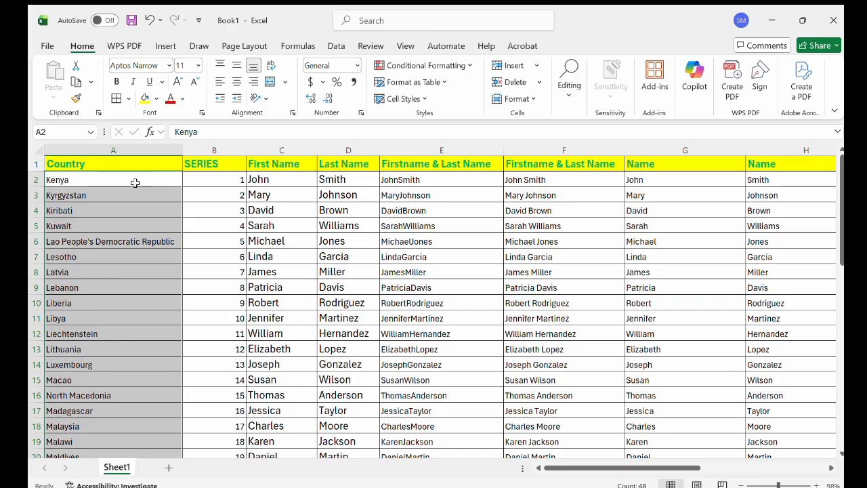
Convert the whole Country column into a table, using Country as its header row
{"action": "scroll", "coordinate": [130, 182], "scroll_direction": "down", "scroll_amount": 1, "text": "ctrl"}
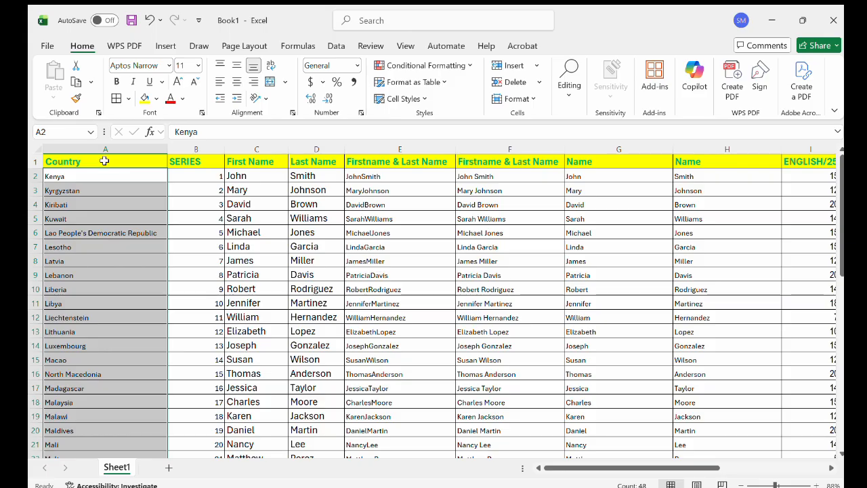
{"action": "left_click", "coordinate": [105, 160]}
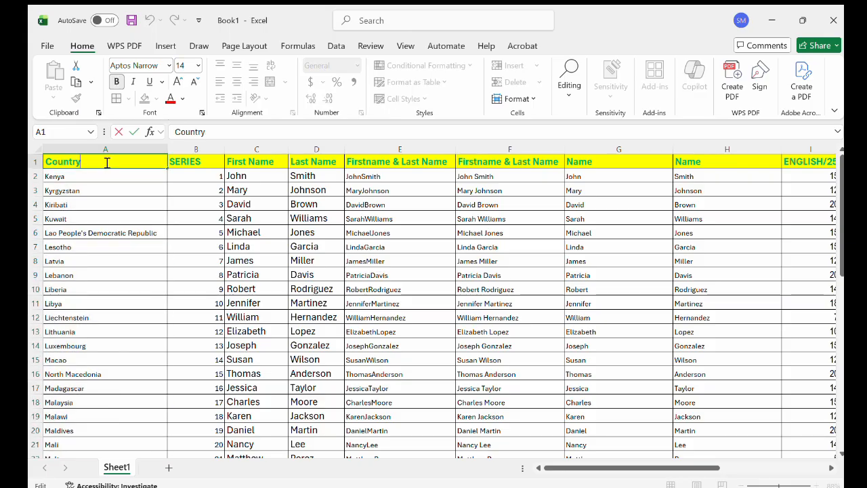
{"action": "left_click", "coordinate": [102, 177]}
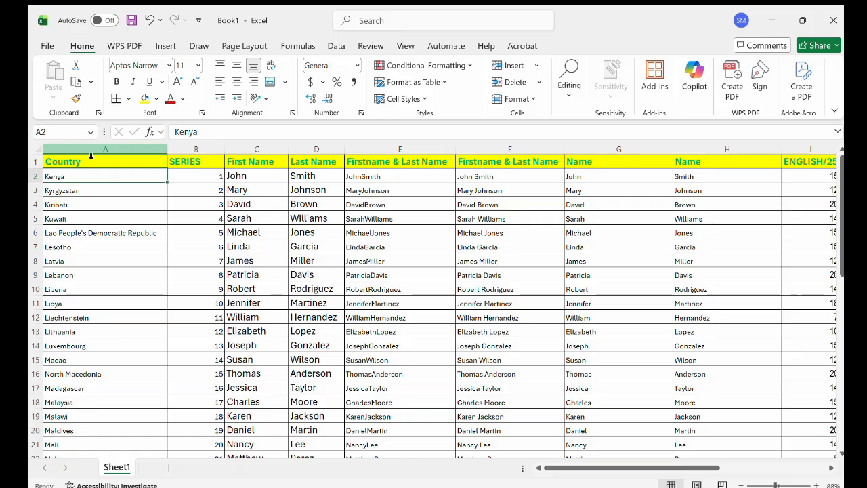
{"action": "left_click", "coordinate": [88, 149]}
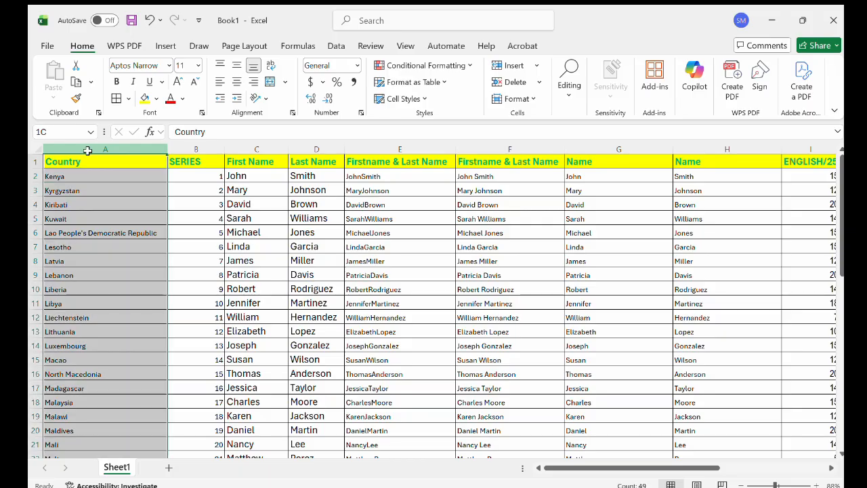
{"action": "left_click", "coordinate": [166, 46]}
{"action": "left_click", "coordinate": [149, 75]}
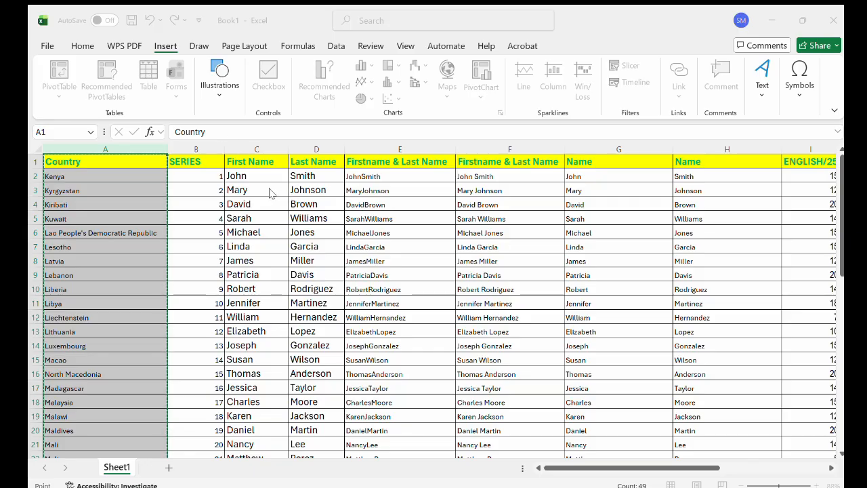
{"action": "key", "text": "Escape"}
{"action": "key", "text": "Return"}
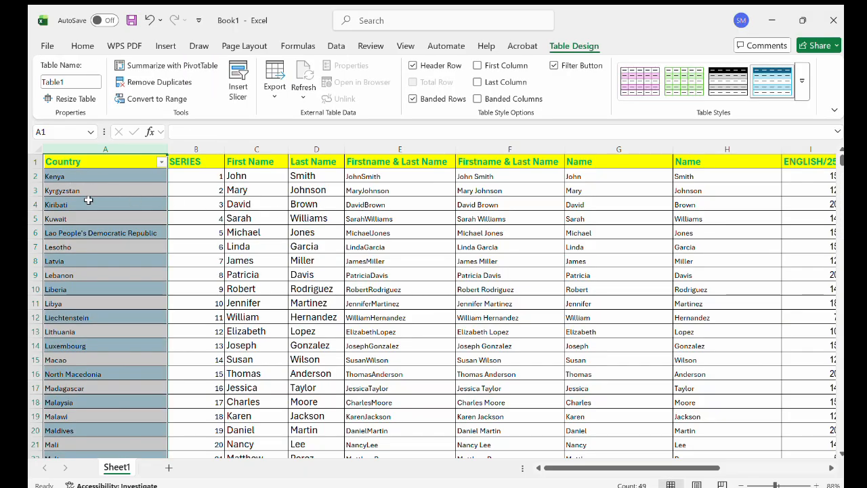
Convert all entries in the Country column to the Geography data type
{"action": "scroll", "coordinate": [90, 204], "scroll_direction": "up", "scroll_amount": 2}
{"action": "scroll", "coordinate": [91, 203], "scroll_direction": "up", "scroll_amount": 3}
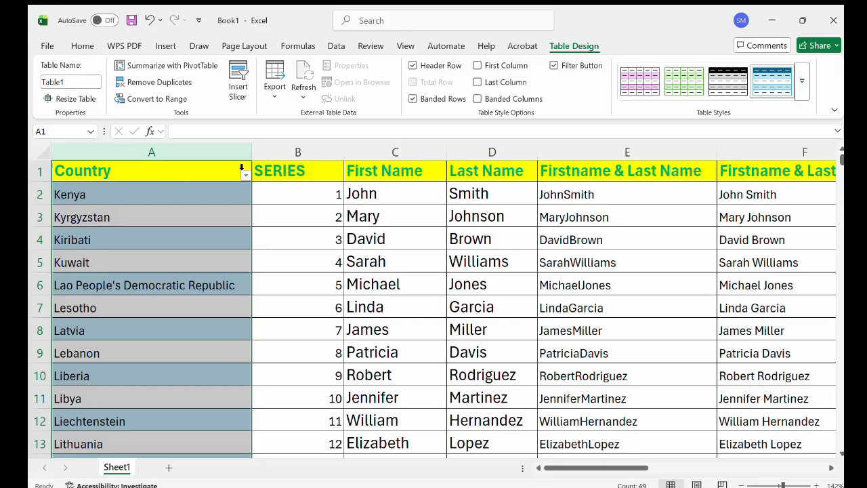
{"action": "left_click", "coordinate": [203, 174]}
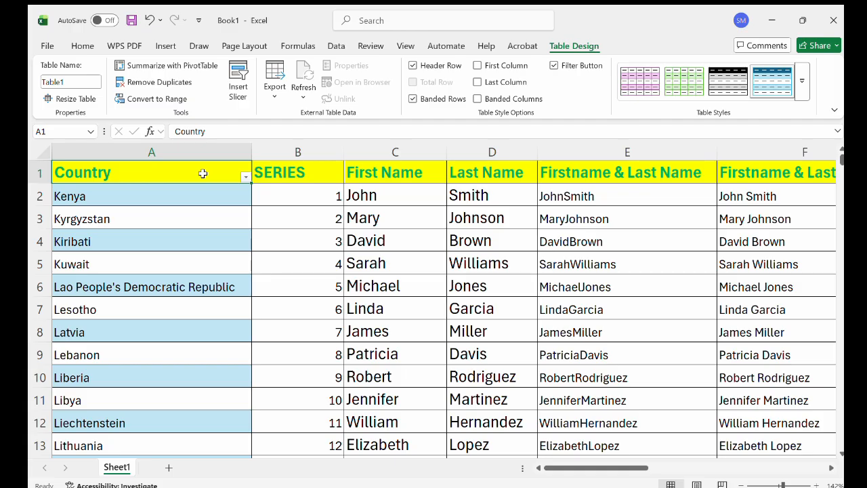
{"action": "left_click", "coordinate": [238, 157]}
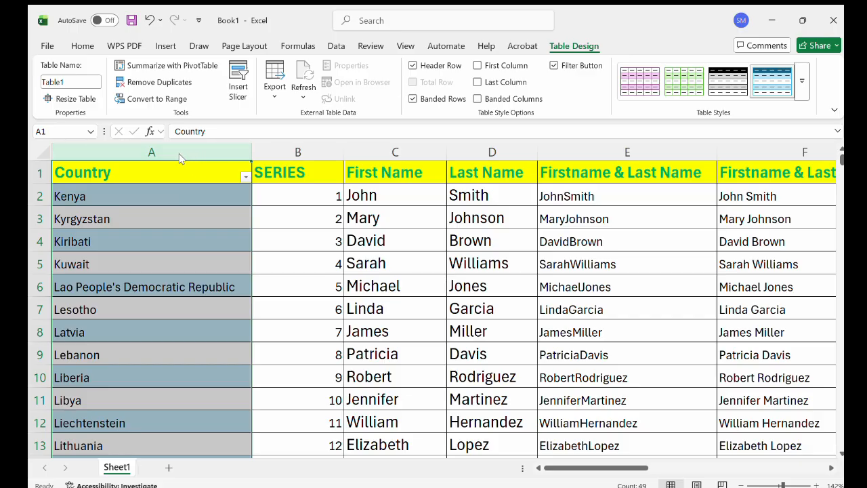
{"action": "left_click", "coordinate": [337, 46]}
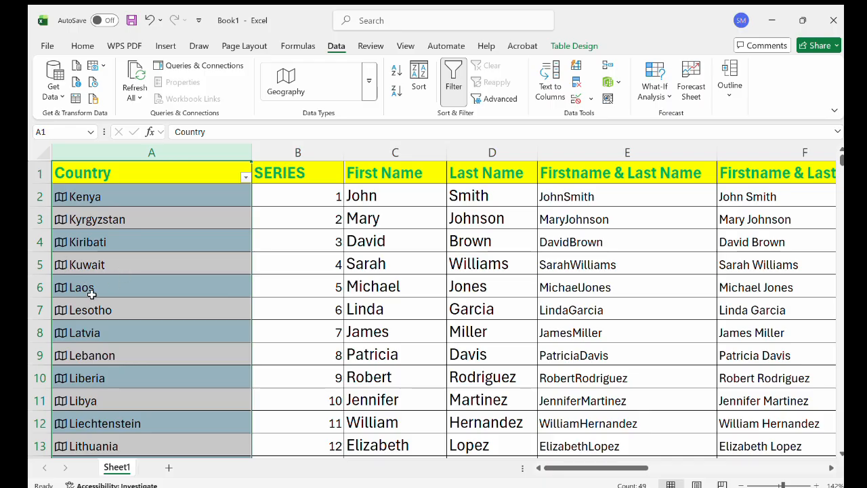
Extract the Image field of the countries into column B, accepting replacement of the SERIES data
{"action": "scroll", "coordinate": [91, 293], "scroll_direction": "down", "scroll_amount": 1}
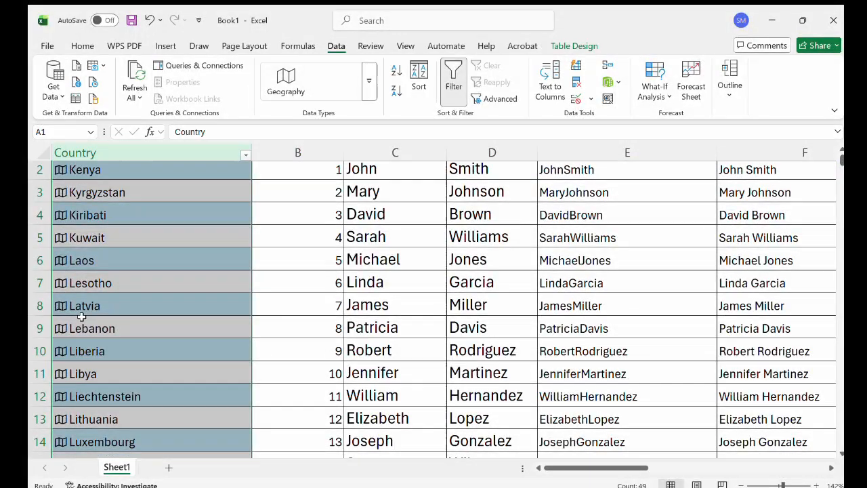
{"action": "scroll", "coordinate": [81, 316], "scroll_direction": "down", "scroll_amount": 5}
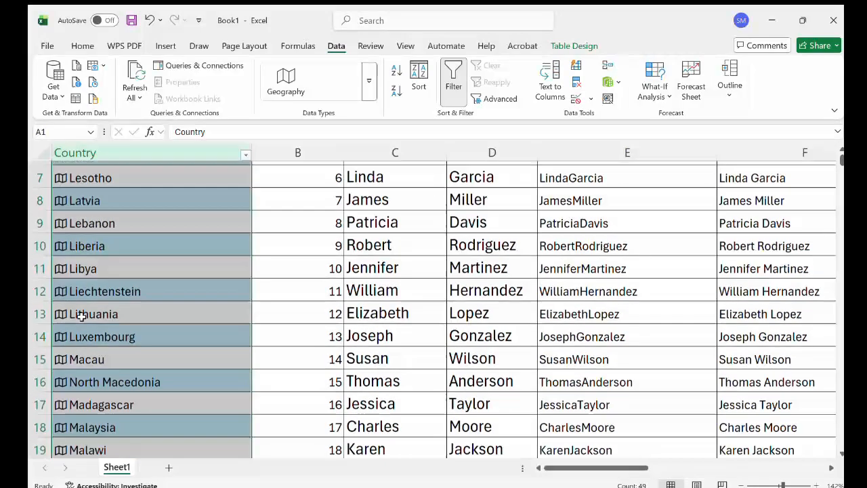
{"action": "scroll", "coordinate": [81, 316], "scroll_direction": "up", "scroll_amount": 4}
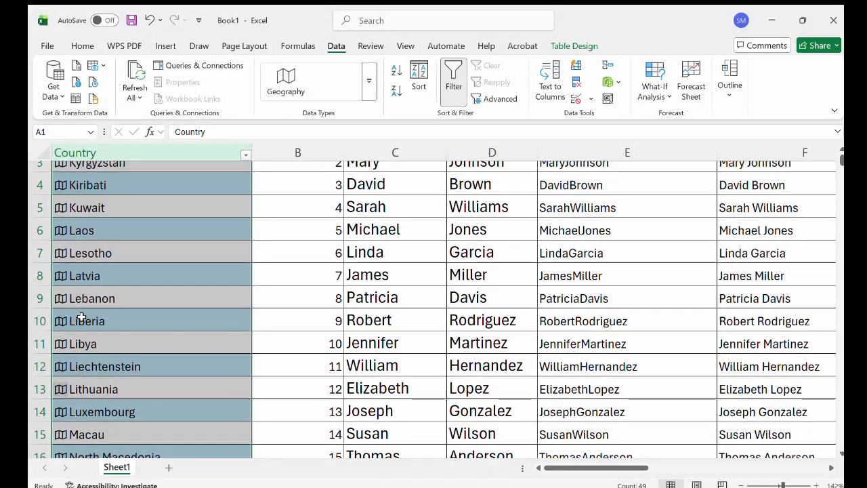
{"action": "scroll", "coordinate": [186, 223], "scroll_direction": "up", "scroll_amount": 2}
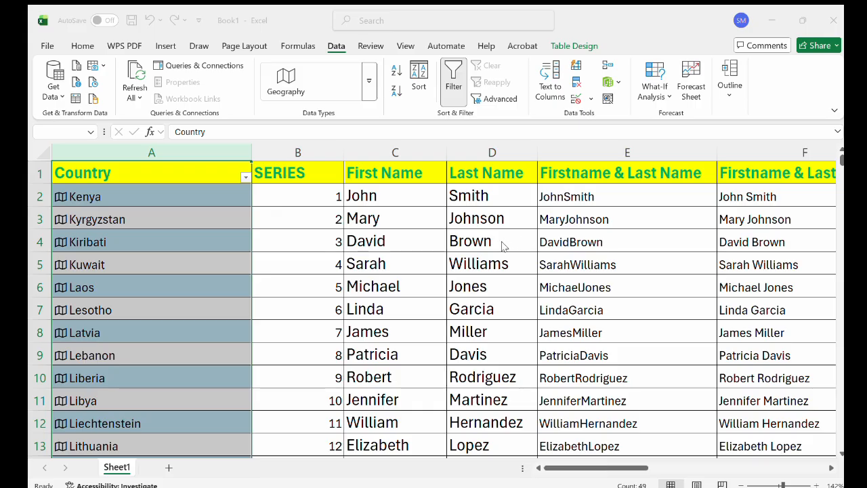
{"action": "left_click", "coordinate": [420, 290]}
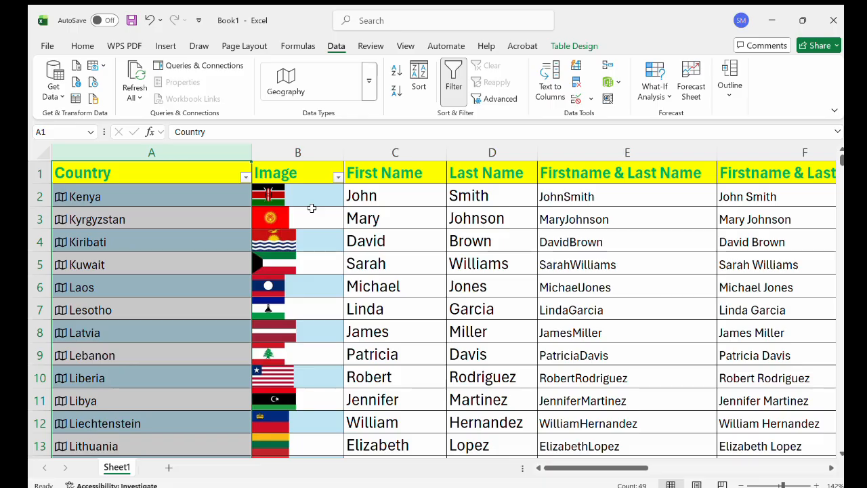
Extract the National anthem field into column C over the first names and widen the column to fit the anthem titles
{"action": "scroll", "coordinate": [310, 204], "scroll_direction": "down", "scroll_amount": 3}
{"action": "scroll", "coordinate": [311, 208], "scroll_direction": "down", "scroll_amount": 4}
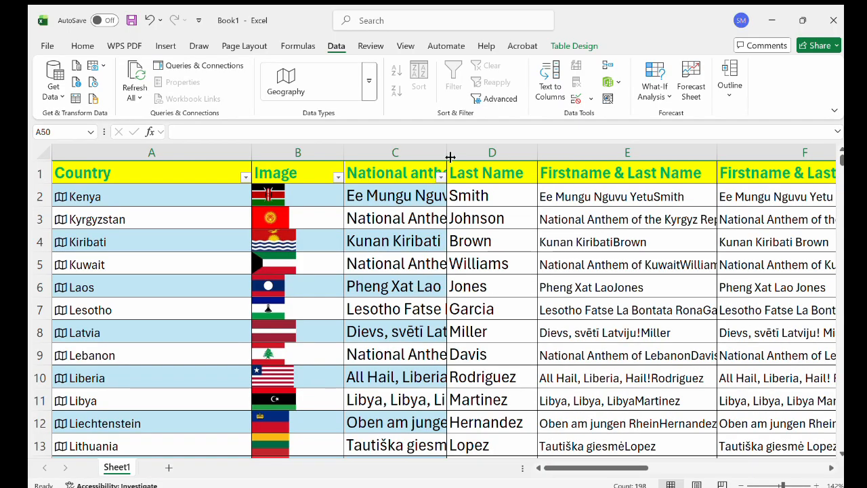
{"action": "left_click_drag", "start_coordinate": [446, 157], "coordinate": [659, 150]}
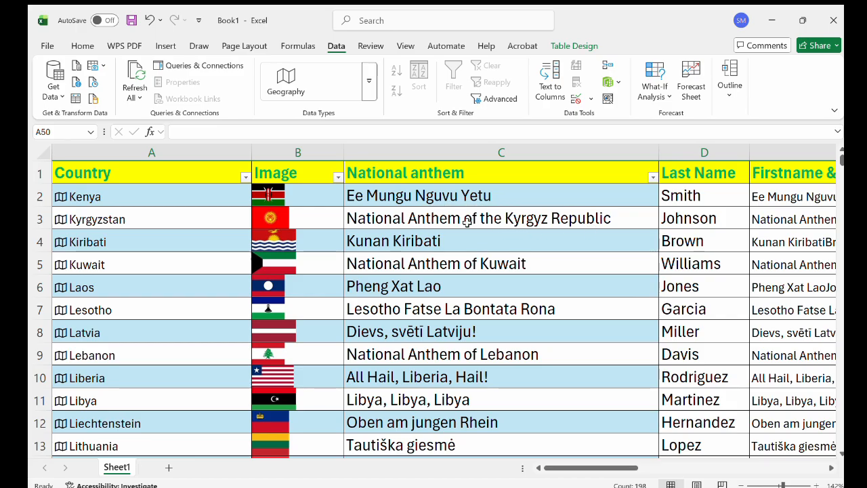
Extract the Official language field into column D, accepting replacement of the last names, and widen the column for the language names
{"action": "scroll", "coordinate": [447, 230], "scroll_direction": "down", "scroll_amount": 2}
{"action": "scroll", "coordinate": [424, 245], "scroll_direction": "down", "scroll_amount": 3}
{"action": "scroll", "coordinate": [424, 245], "scroll_direction": "up", "scroll_amount": 2}
{"action": "scroll", "coordinate": [423, 245], "scroll_direction": "up", "scroll_amount": 3}
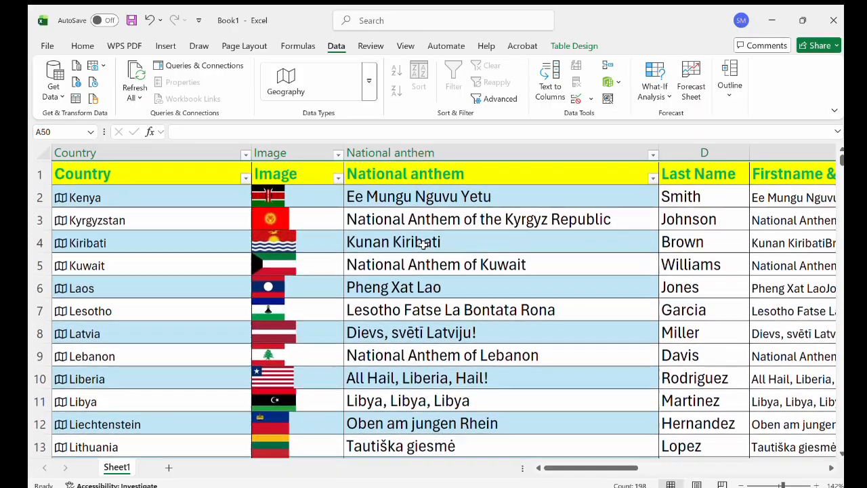
{"action": "scroll", "coordinate": [423, 245], "scroll_direction": "right", "scroll_amount": 1}
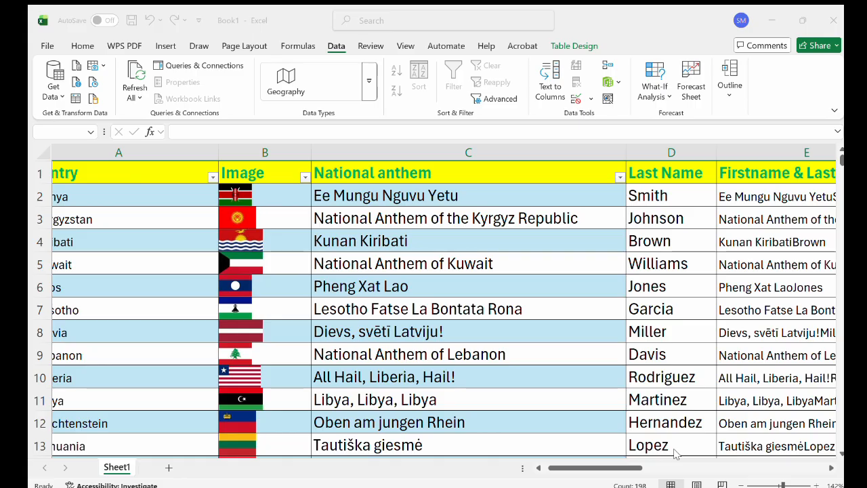
{"action": "left_click", "coordinate": [419, 287]}
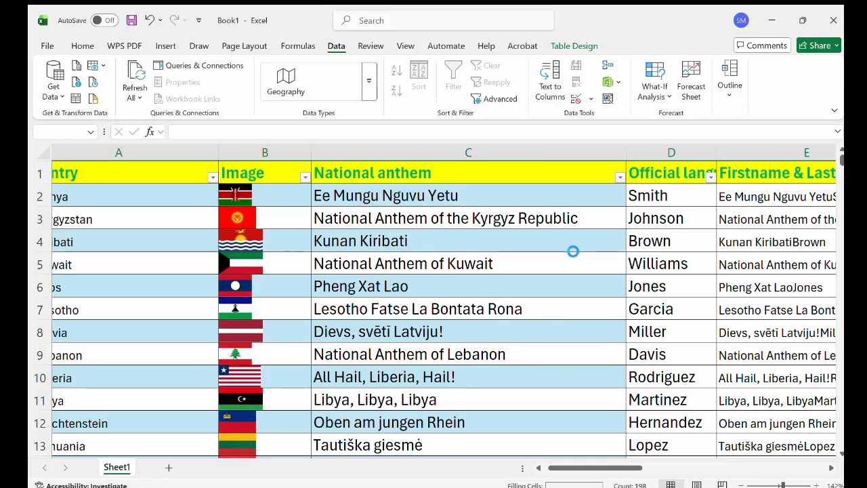
{"action": "scroll", "coordinate": [653, 233], "scroll_direction": "right", "scroll_amount": 2}
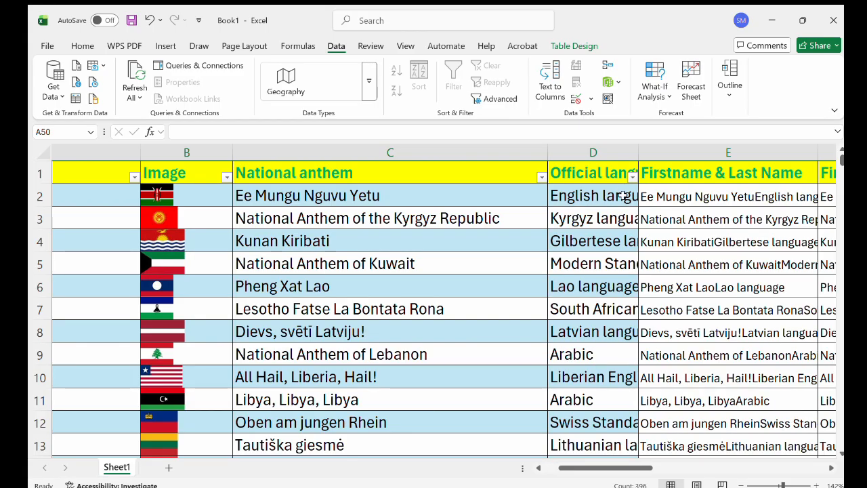
{"action": "left_click_drag", "start_coordinate": [640, 154], "coordinate": [808, 147]}
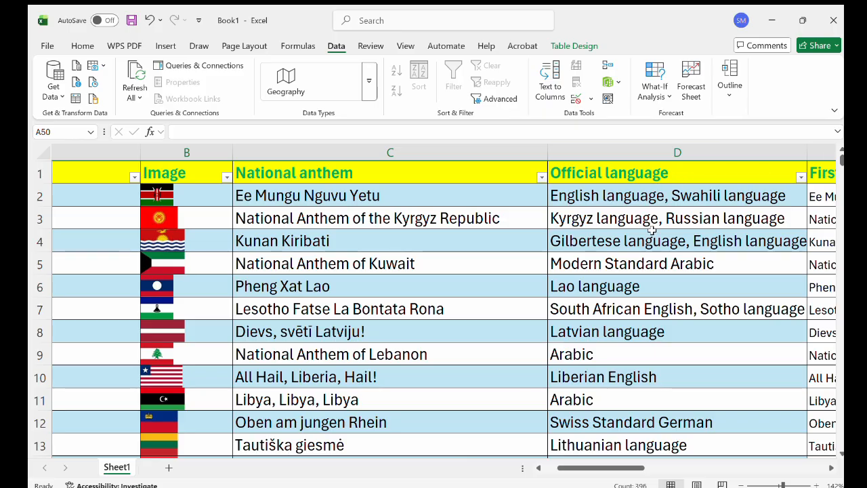
Widen the Official language column slightly more to show the longer language lists in the lower rows
{"action": "scroll", "coordinate": [622, 269], "scroll_direction": "down", "scroll_amount": 2}
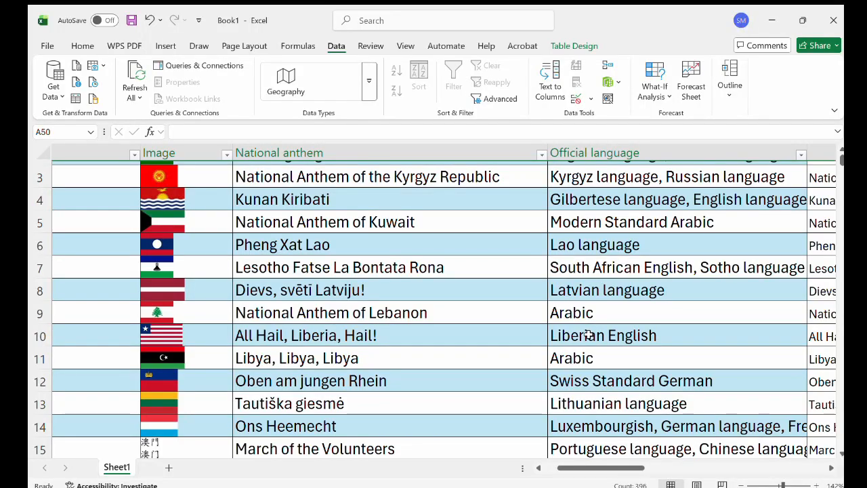
{"action": "scroll", "coordinate": [589, 334], "scroll_direction": "down", "scroll_amount": 1}
{"action": "scroll", "coordinate": [589, 334], "scroll_direction": "right", "scroll_amount": 3}
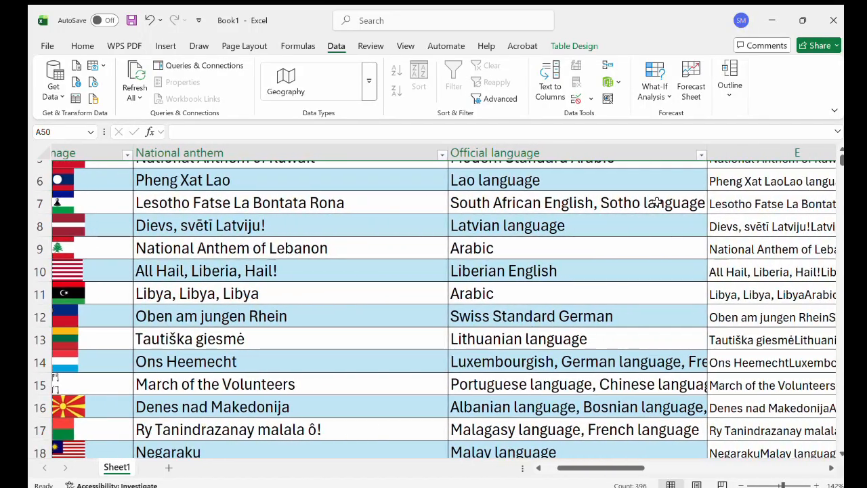
{"action": "left_click_drag", "start_coordinate": [710, 148], "coordinate": [721, 143]}
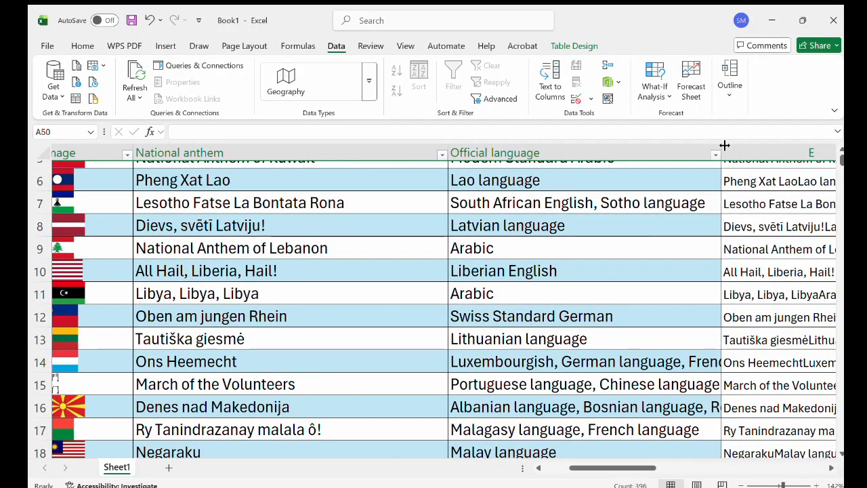
{"action": "scroll", "coordinate": [598, 227], "scroll_direction": "right", "scroll_amount": 1}
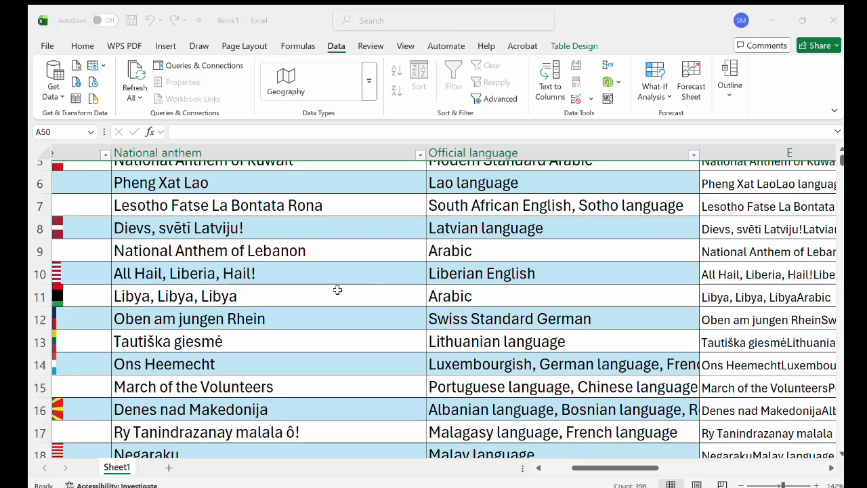
{"action": "scroll", "coordinate": [121, 264], "scroll_direction": "left", "scroll_amount": 2}
{"action": "scroll", "coordinate": [121, 264], "scroll_direction": "up", "scroll_amount": 1}
{"action": "scroll", "coordinate": [121, 264], "scroll_direction": "left", "scroll_amount": 2}
{"action": "scroll", "coordinate": [121, 264], "scroll_direction": "up", "scroll_amount": 1}
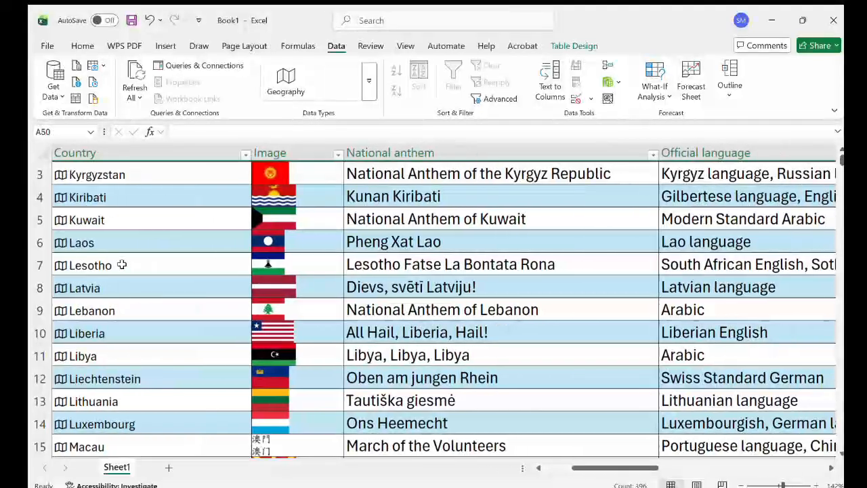